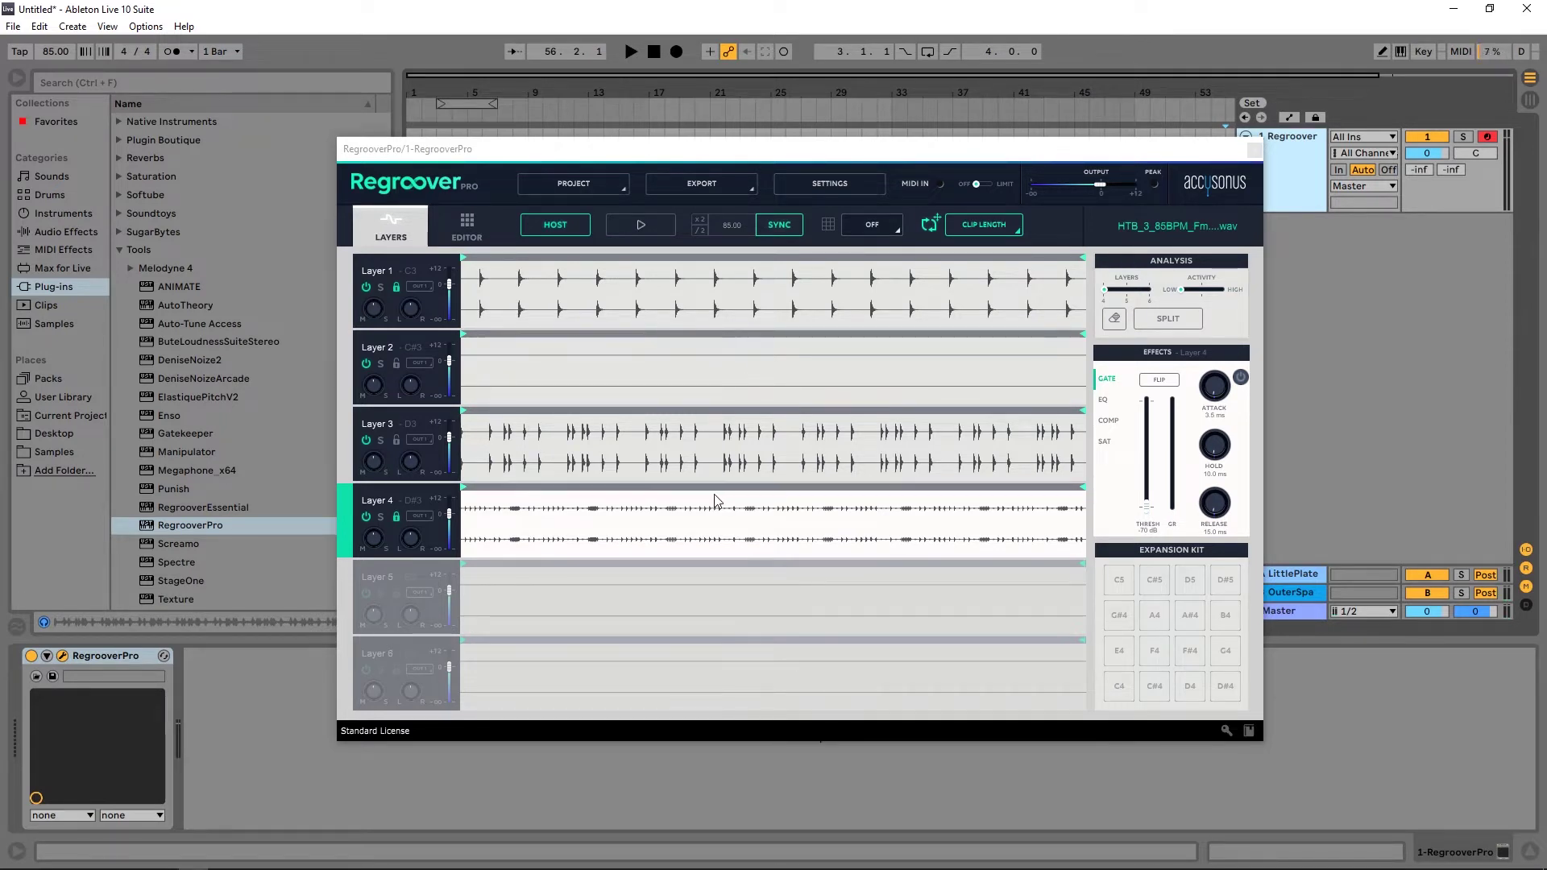
Audition the loop with Layers 1, 3 and 4 soloed in turn, then clear the solo.
{"action": "key", "text": "space"}
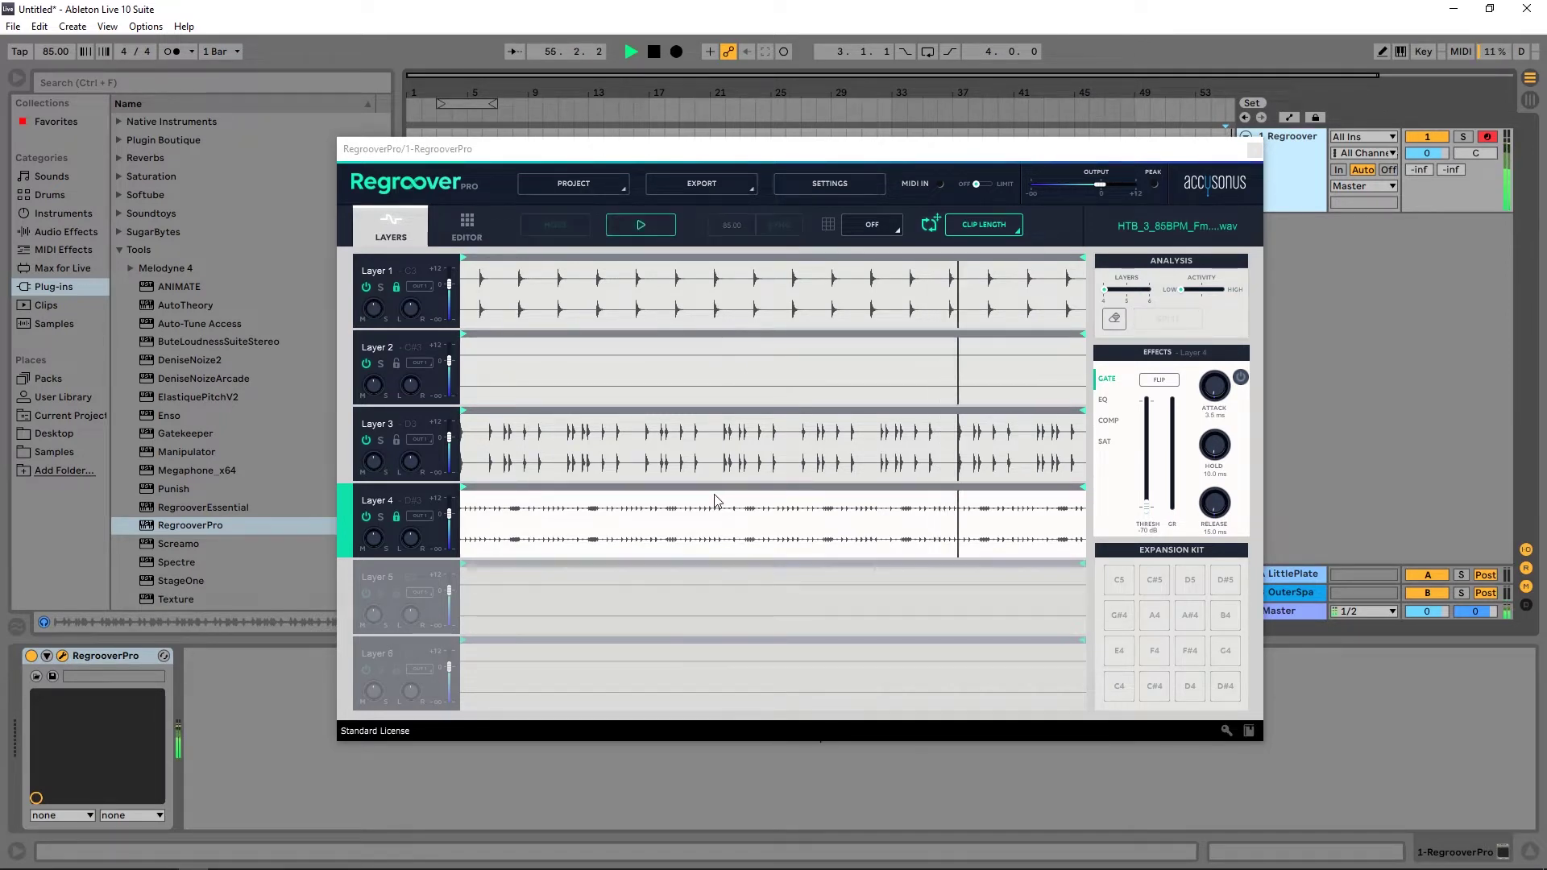
{"action": "key", "text": "space"}
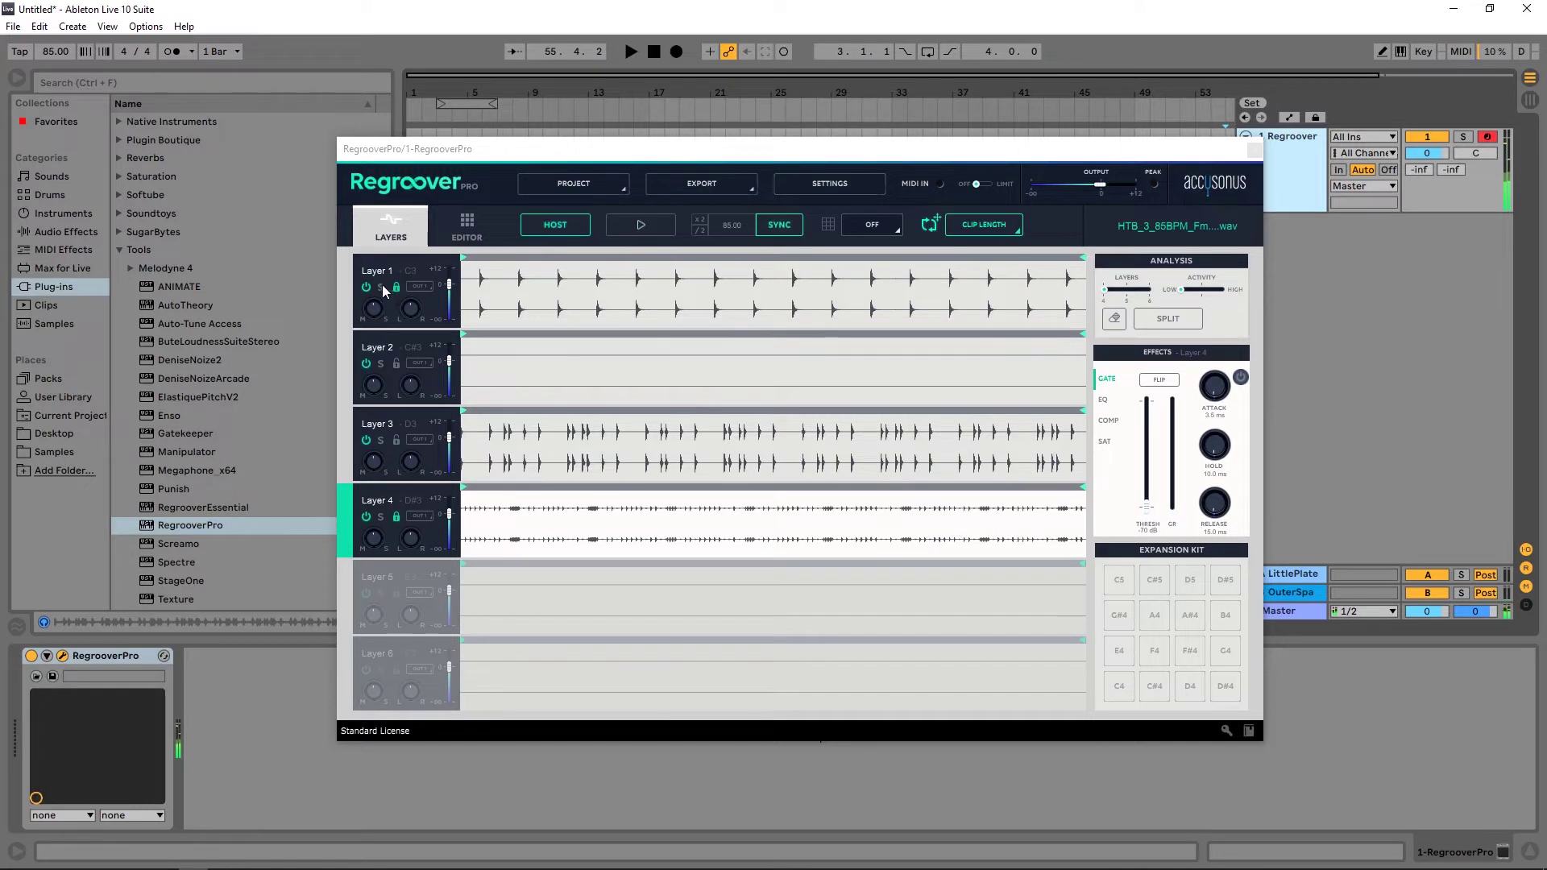
{"action": "left_click", "coordinate": [381, 287]}
{"action": "key", "text": "space"}
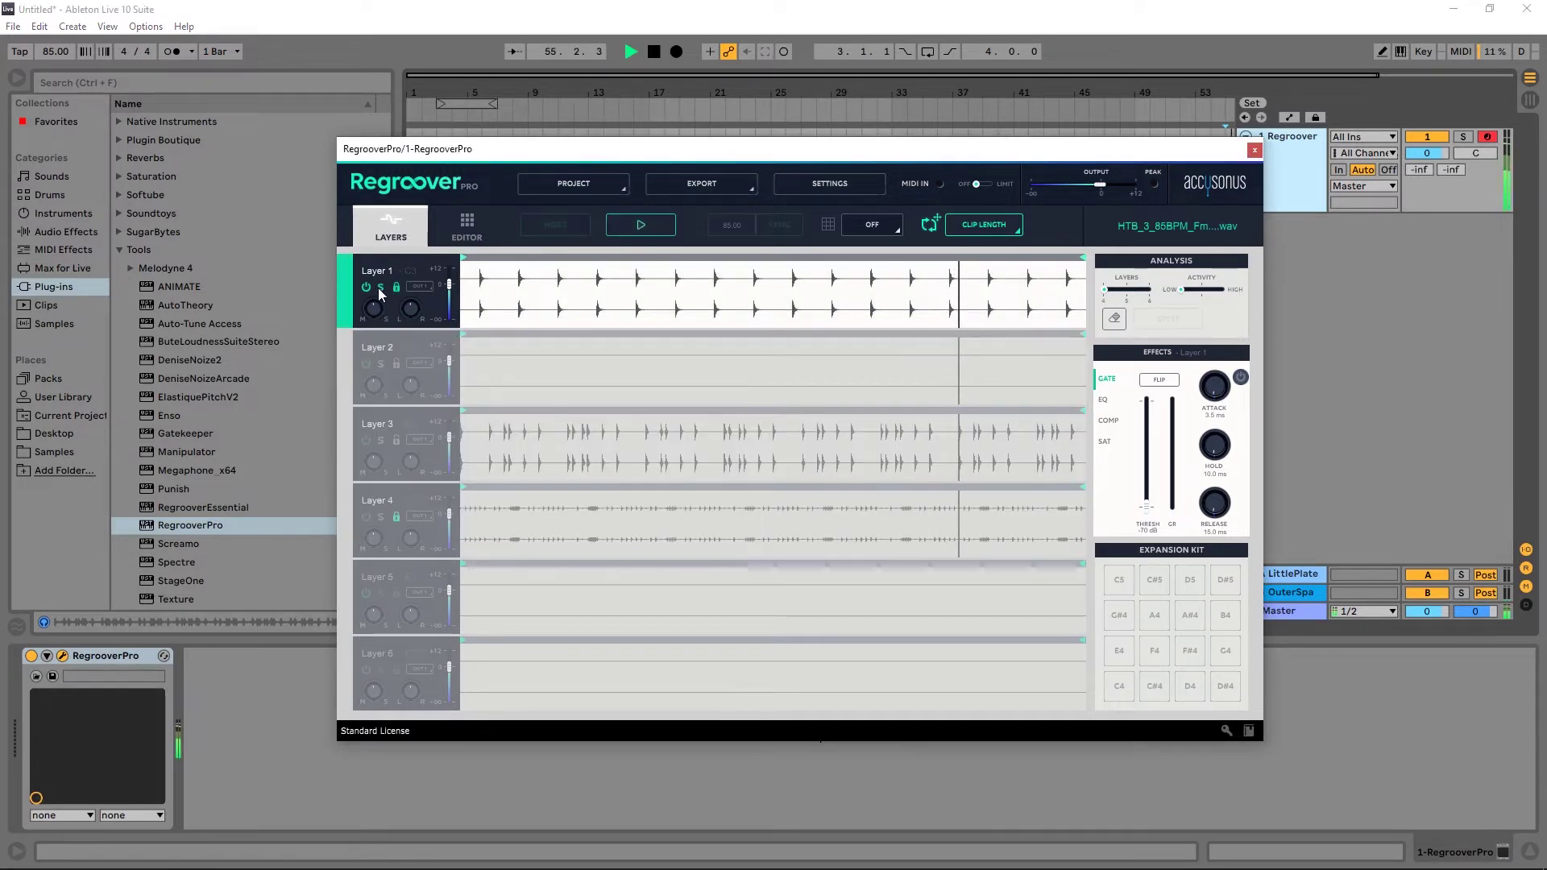
{"action": "key", "text": "space"}
{"action": "left_click", "coordinate": [380, 441]}
{"action": "key", "text": "space"}
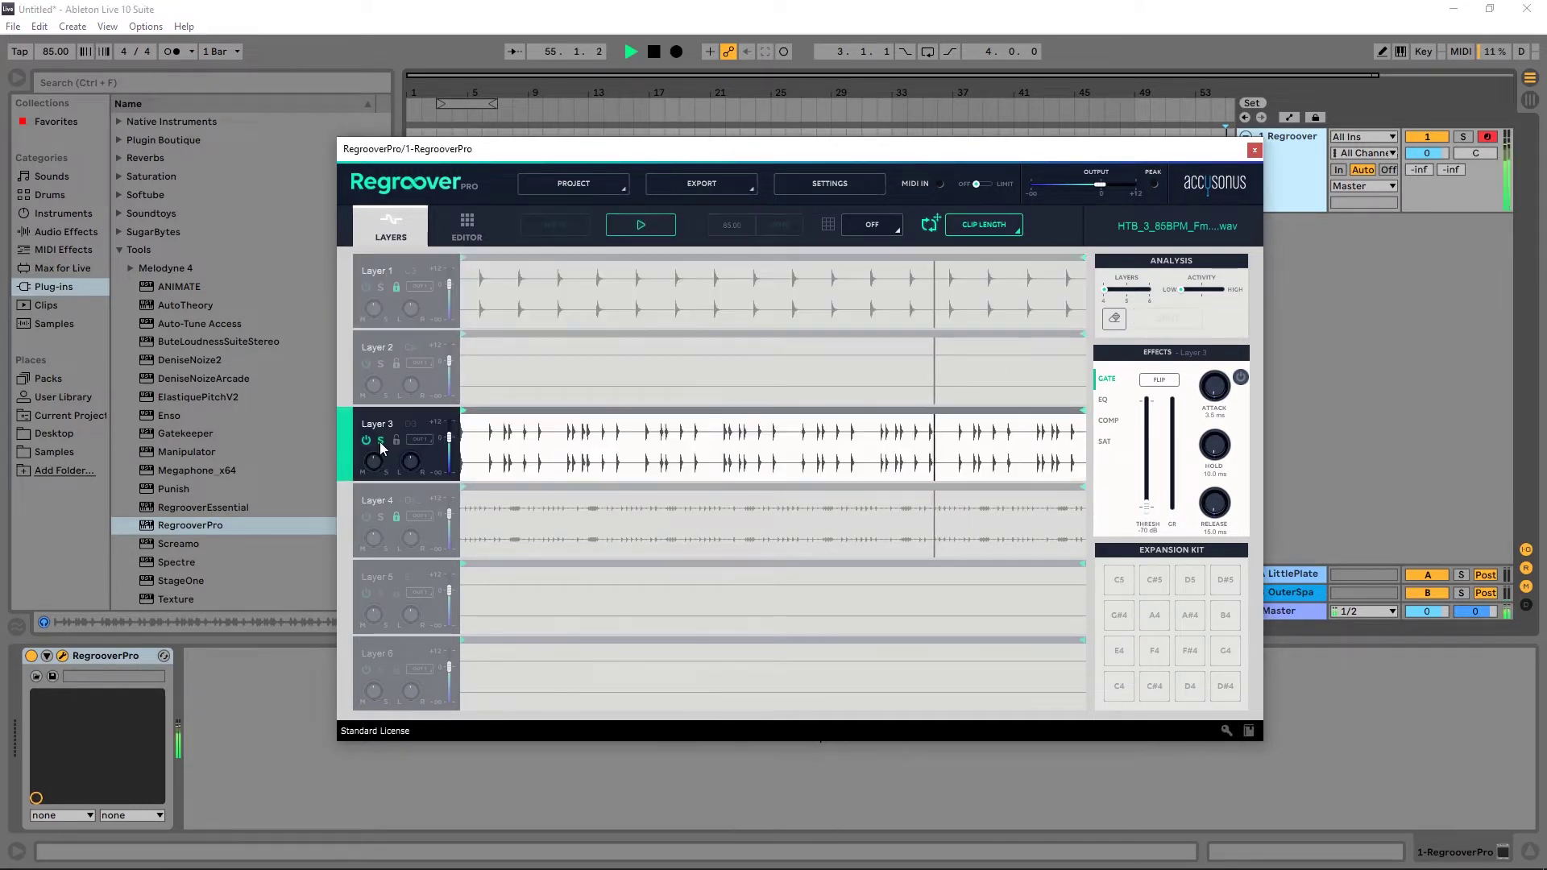
{"action": "key", "text": "space"}
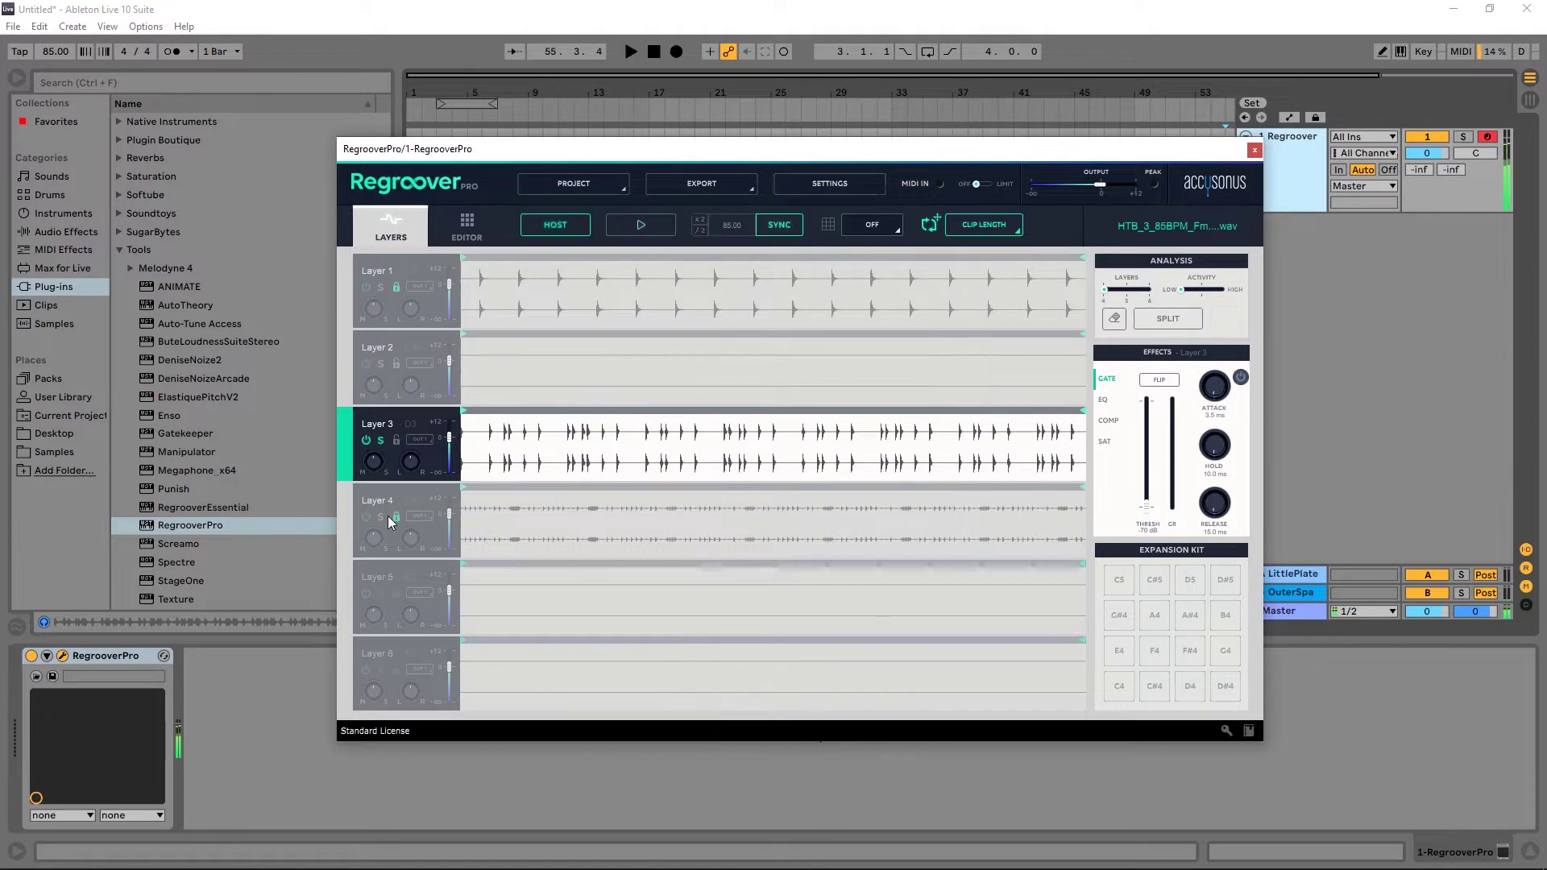
{"action": "left_click", "coordinate": [382, 518]}
{"action": "key", "text": "space"}
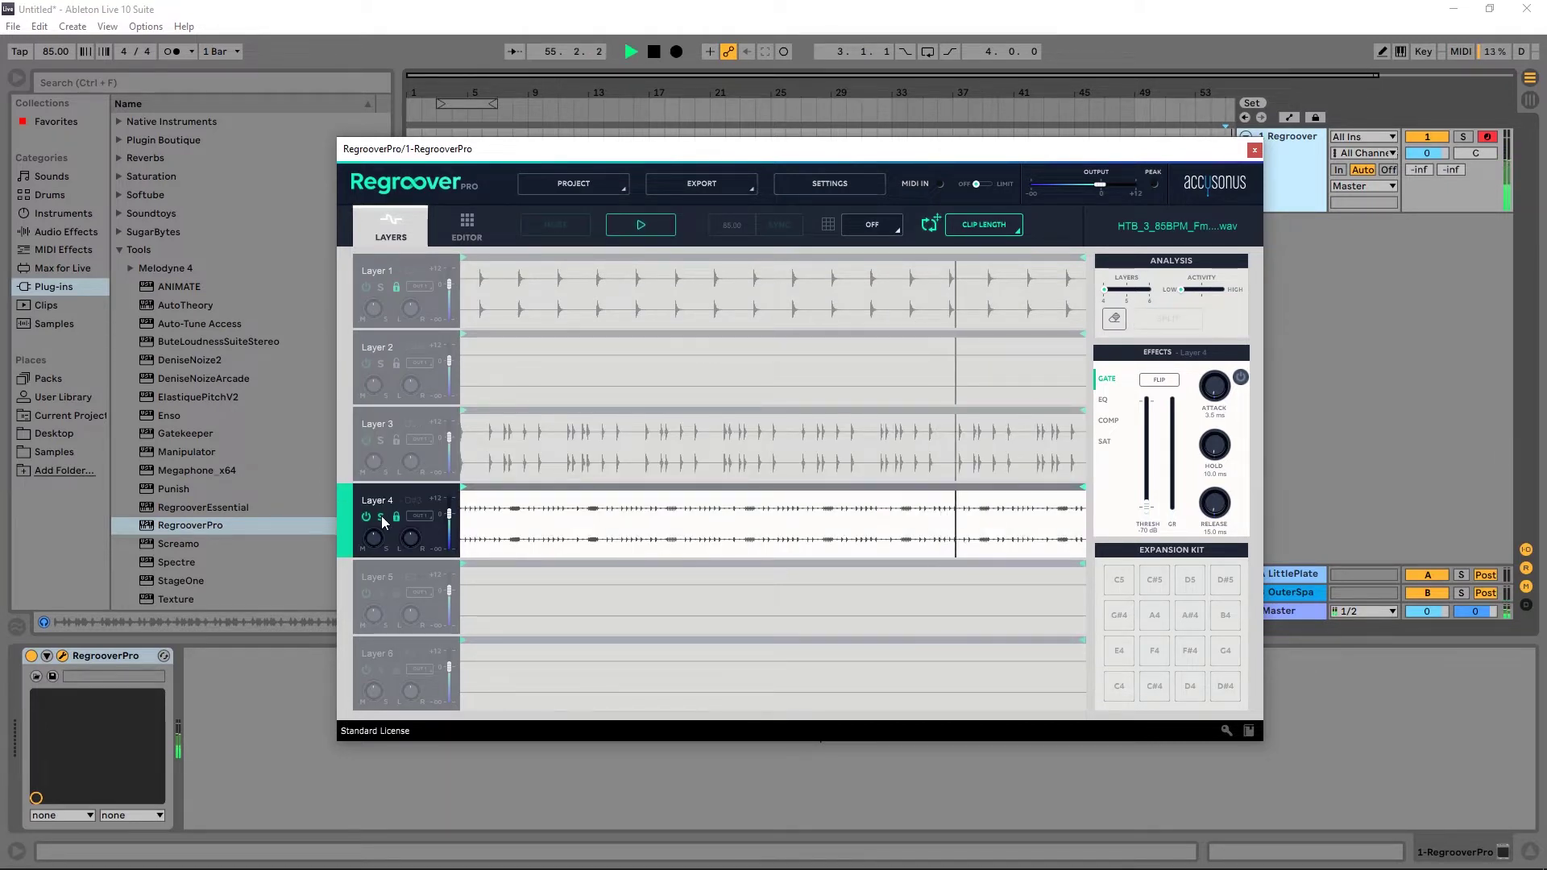
{"action": "key", "text": "space"}
{"action": "left_click", "coordinate": [380, 515]}
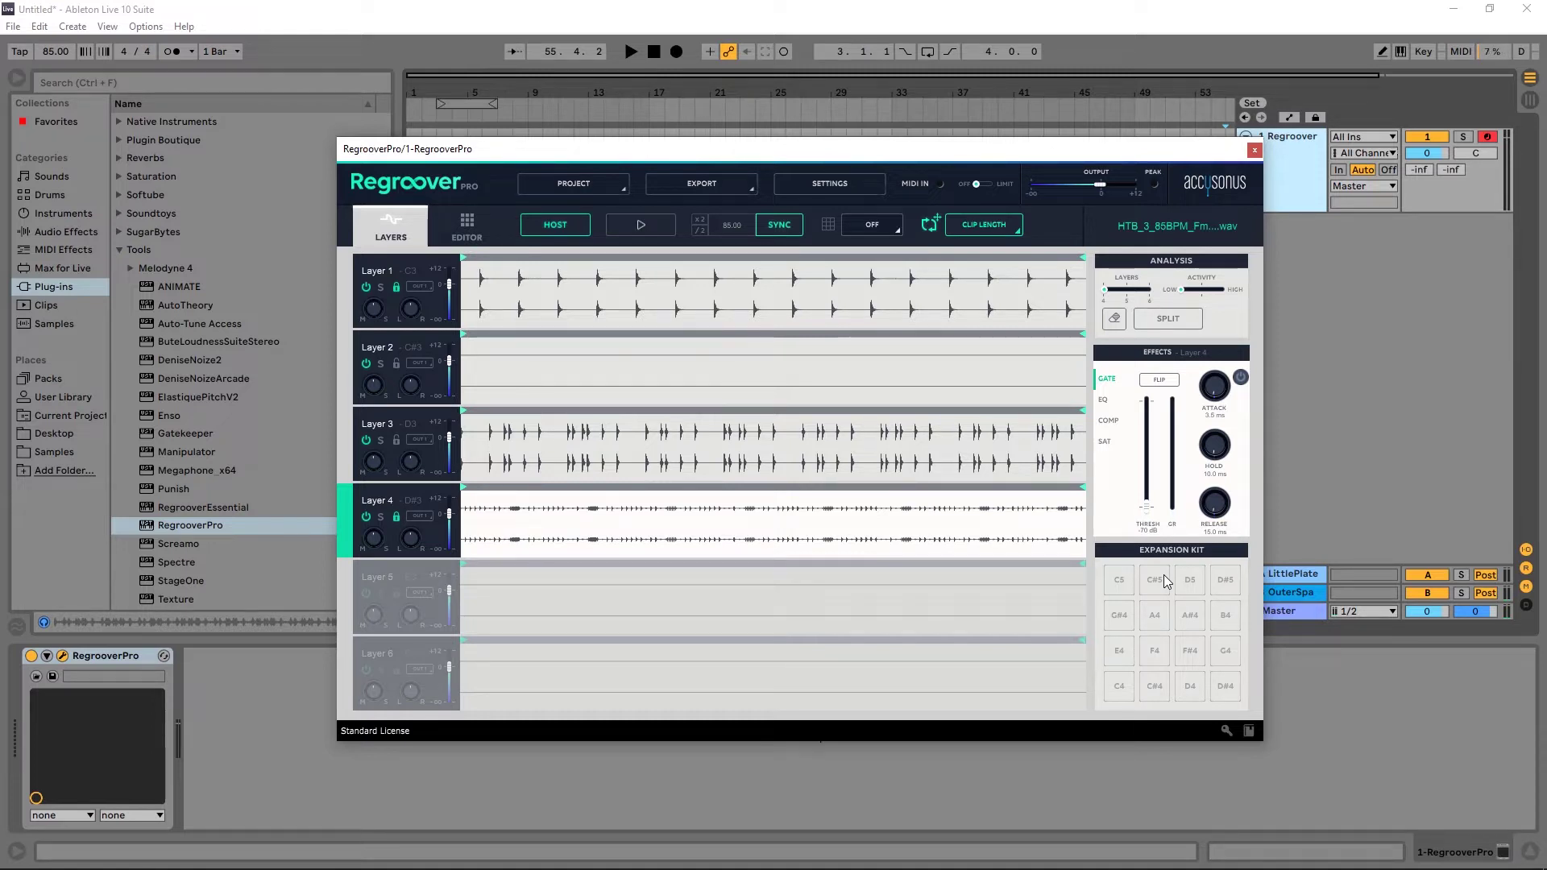
Select Layer 1 and narrow its slice region onto a single hit.
{"action": "left_click", "coordinate": [757, 282]}
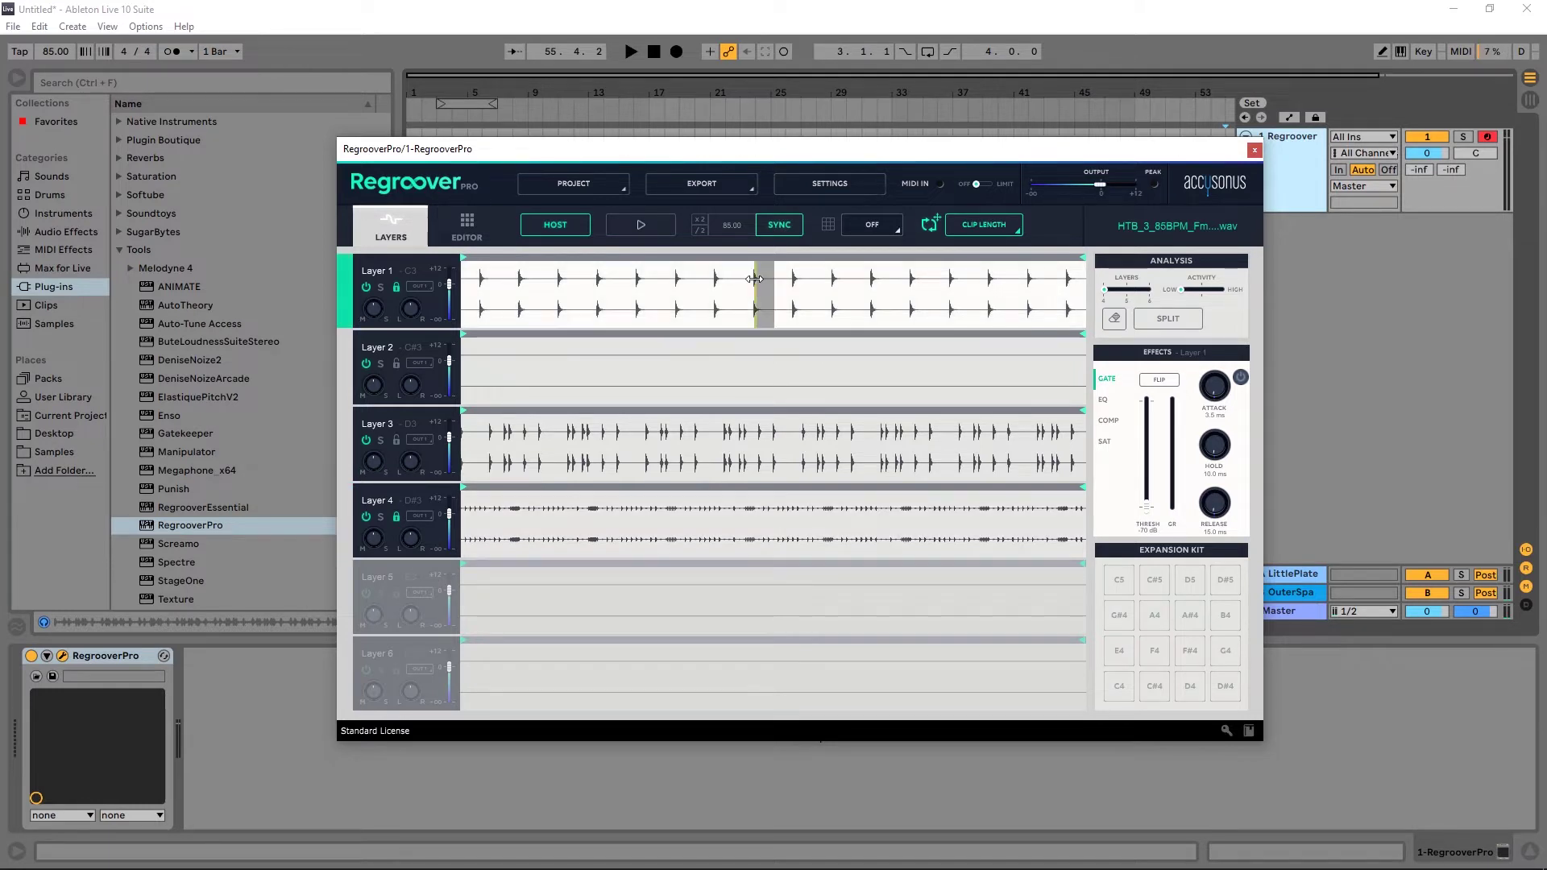
{"action": "left_click_drag", "start_coordinate": [755, 279], "coordinate": [750, 279]}
{"action": "left_click_drag", "start_coordinate": [757, 276], "coordinate": [602, 277]}
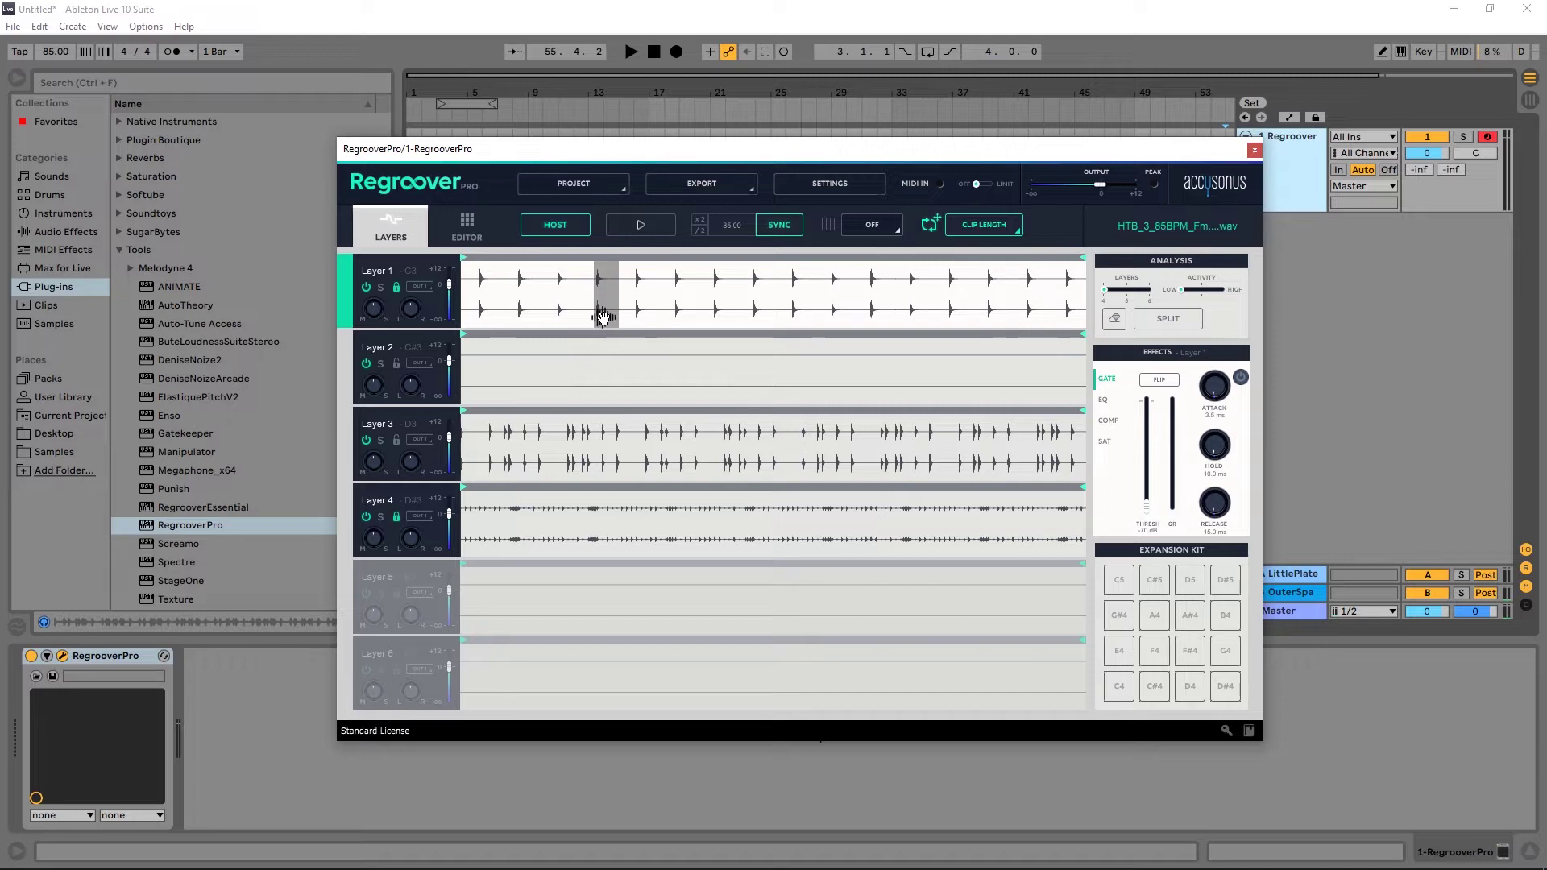
Copy the Layer 1 hit onto the C#5 pad and audition it.
{"action": "left_click_drag", "start_coordinate": [603, 315], "coordinate": [1159, 580]}
{"action": "left_click", "coordinate": [1155, 581]}
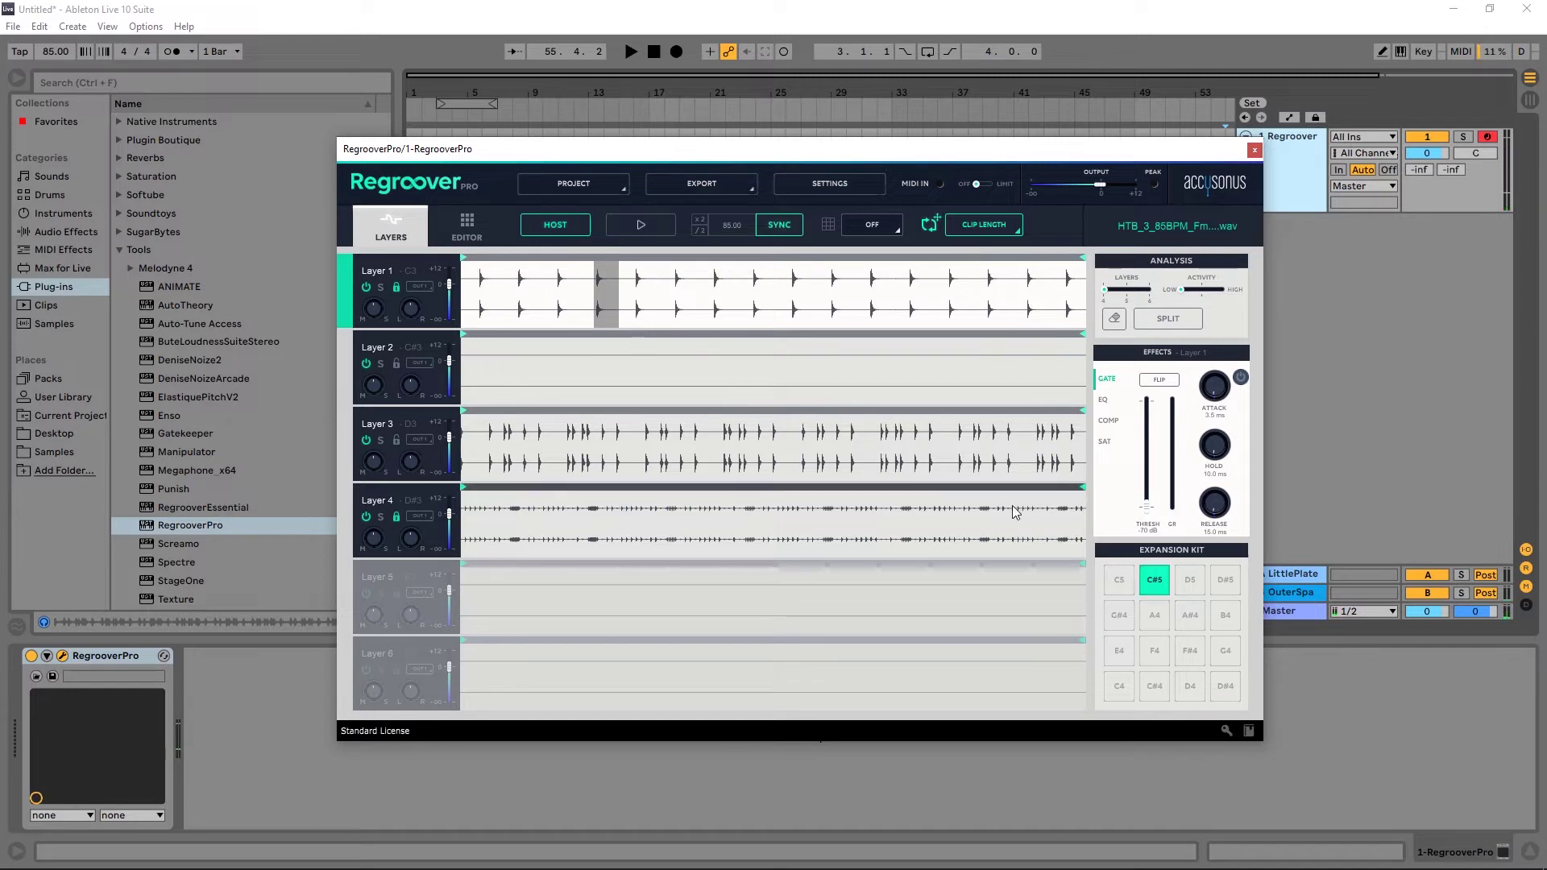
{"action": "left_click", "coordinate": [1157, 569]}
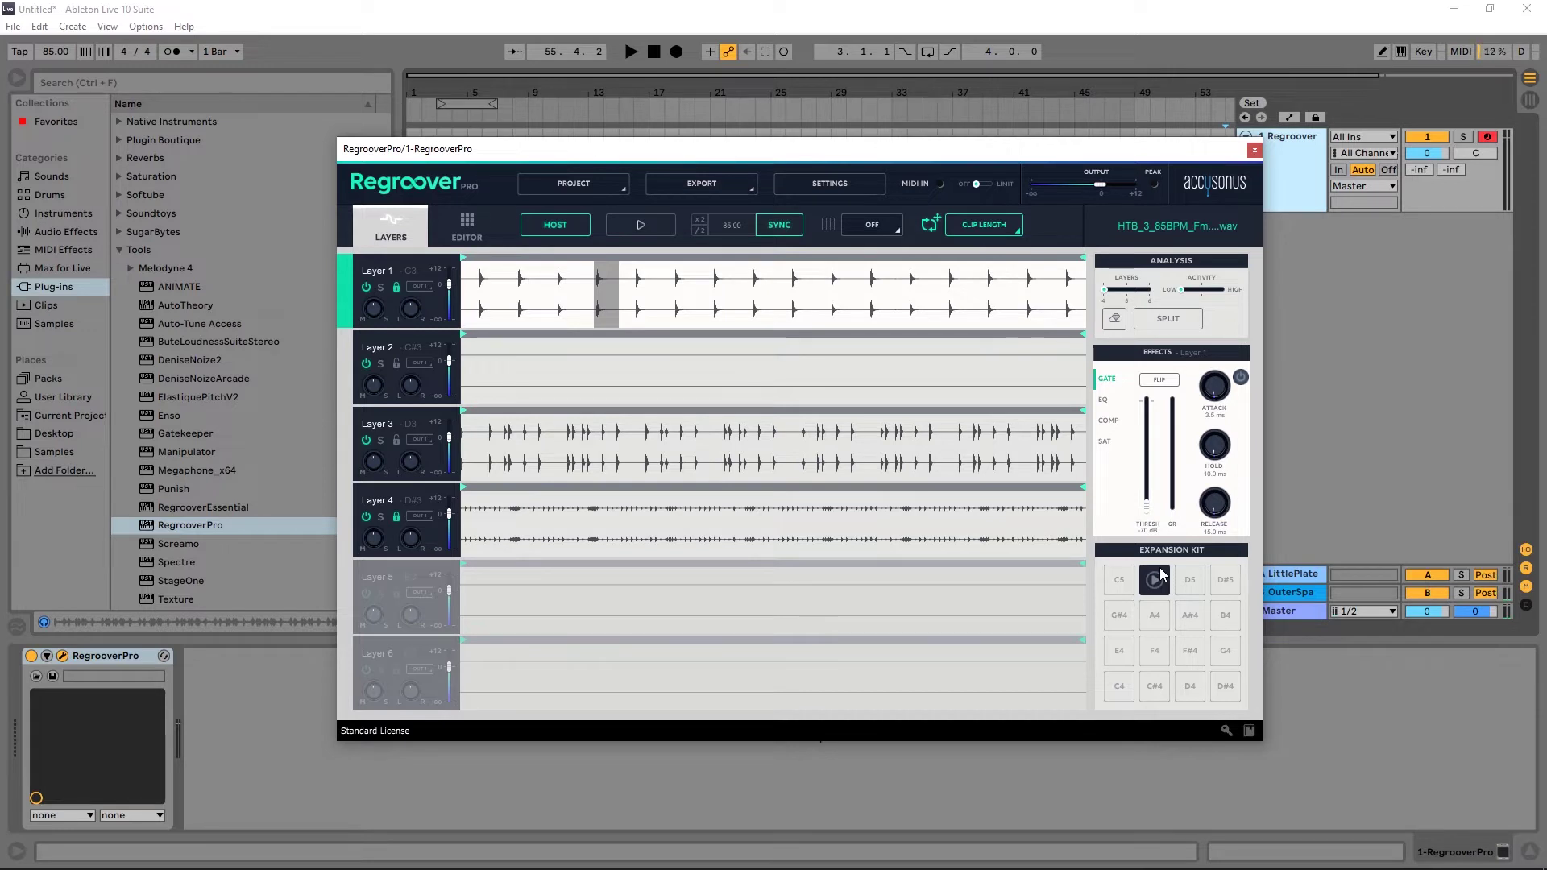
{"action": "left_click", "coordinate": [605, 442]}
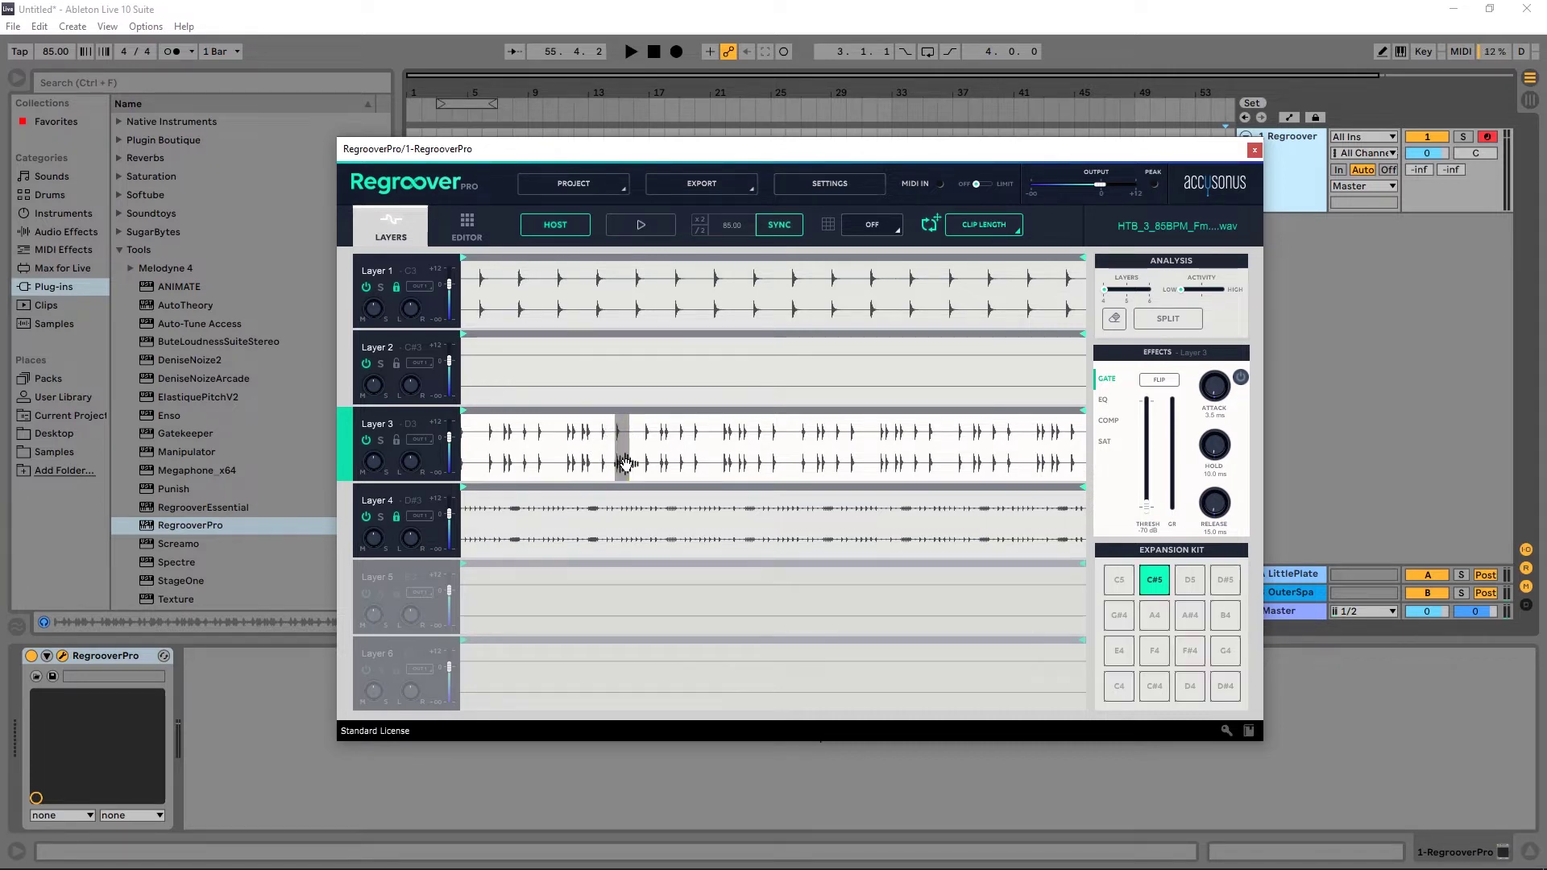
Drop a Layer 3 hit on pad C5, then Layer 4 hits on pads D5 and D#5.
{"action": "left_click_drag", "start_coordinate": [628, 471], "coordinate": [1125, 585]}
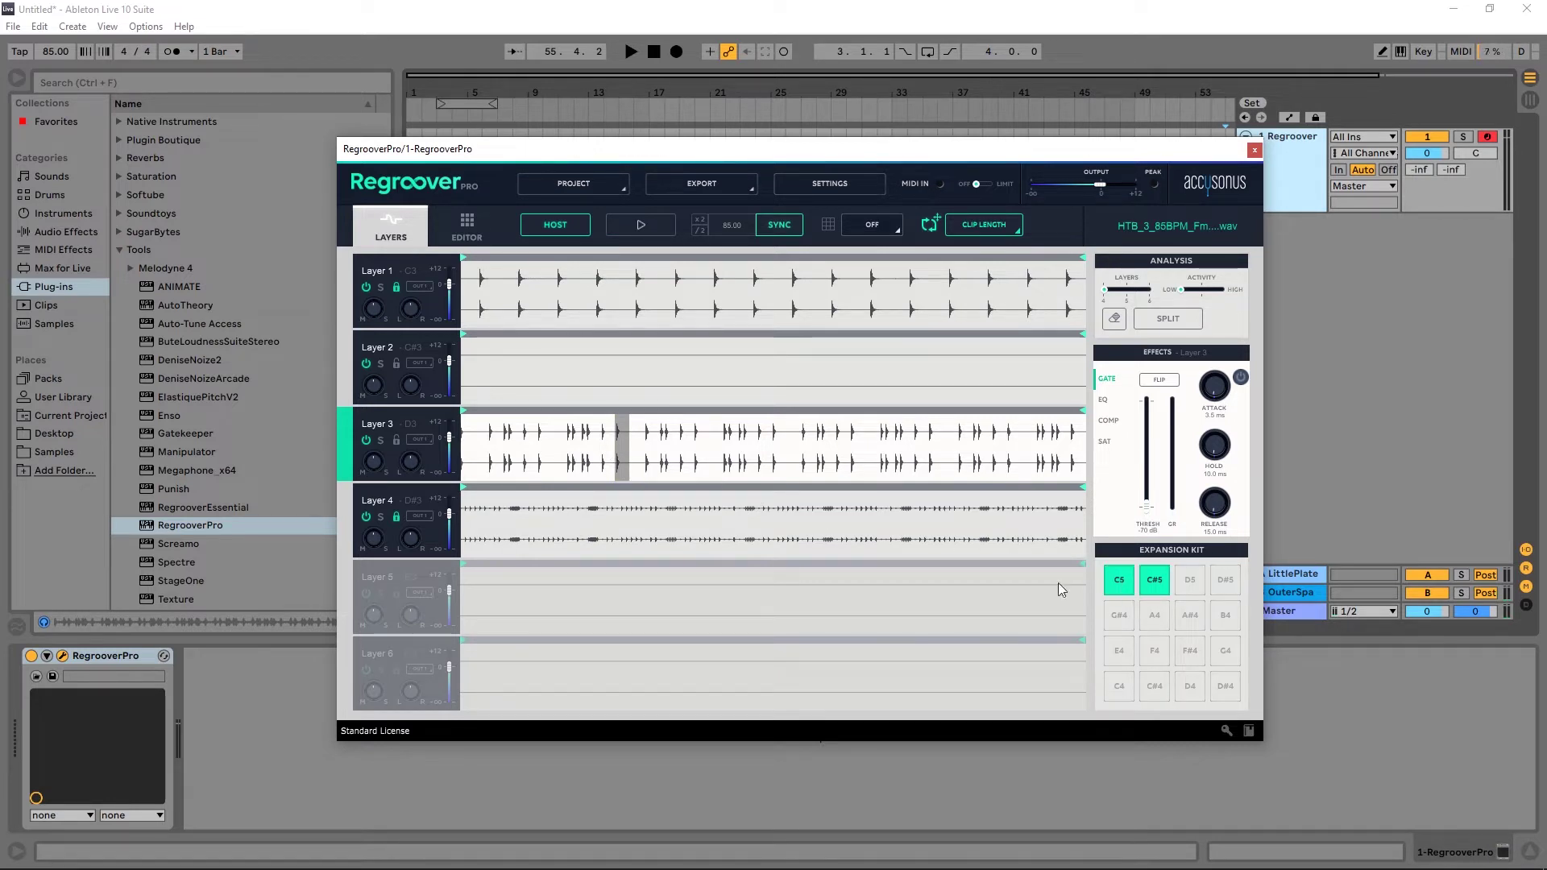
{"action": "left_click", "coordinate": [625, 514]}
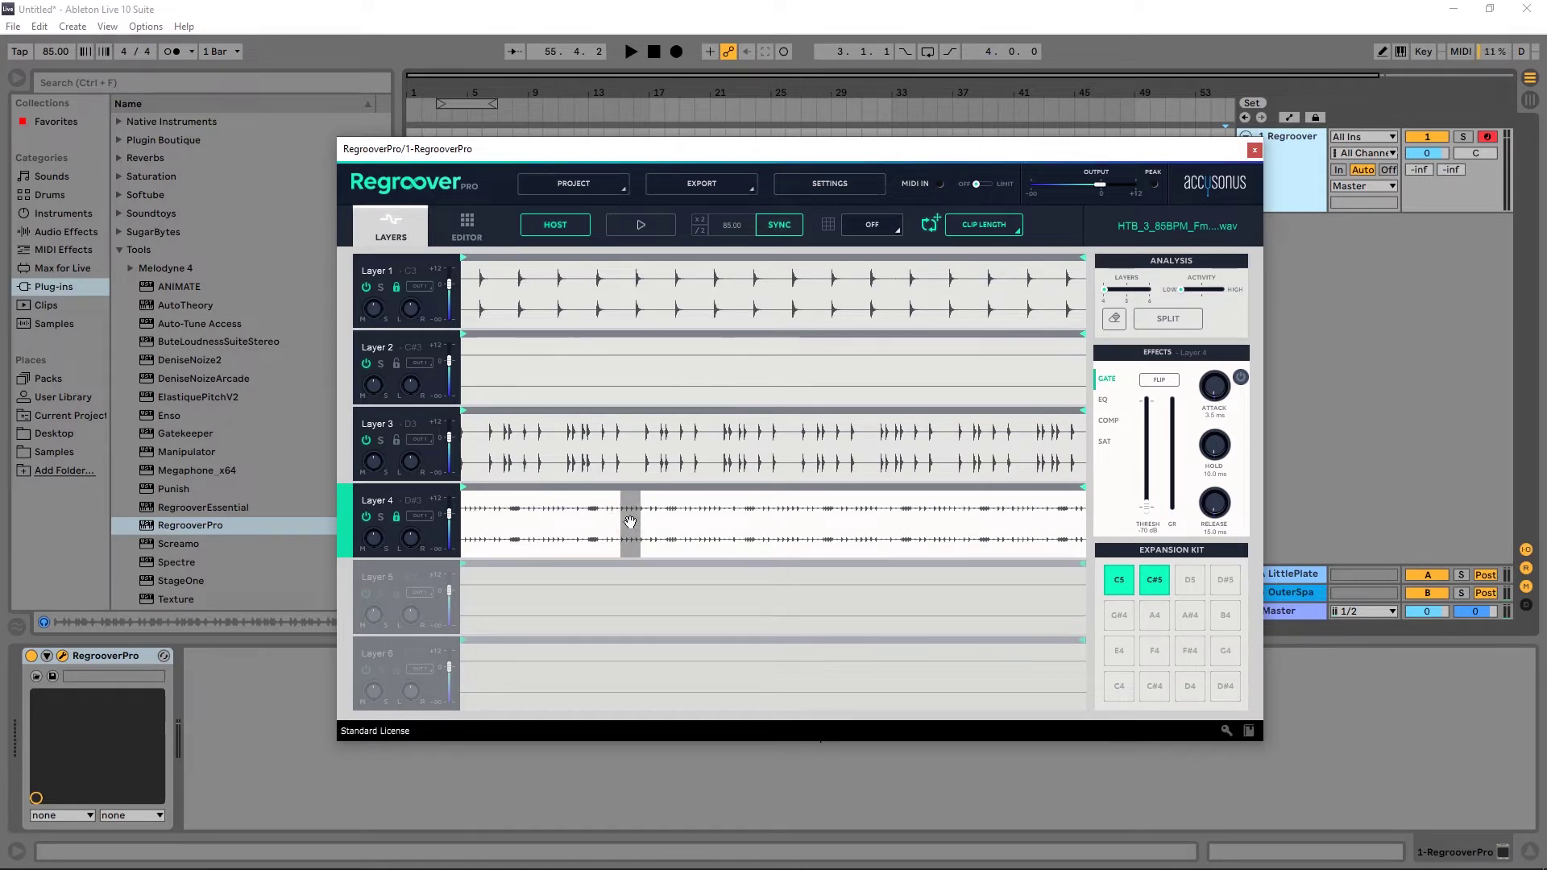
{"action": "left_click_drag", "start_coordinate": [630, 553], "coordinate": [1193, 583]}
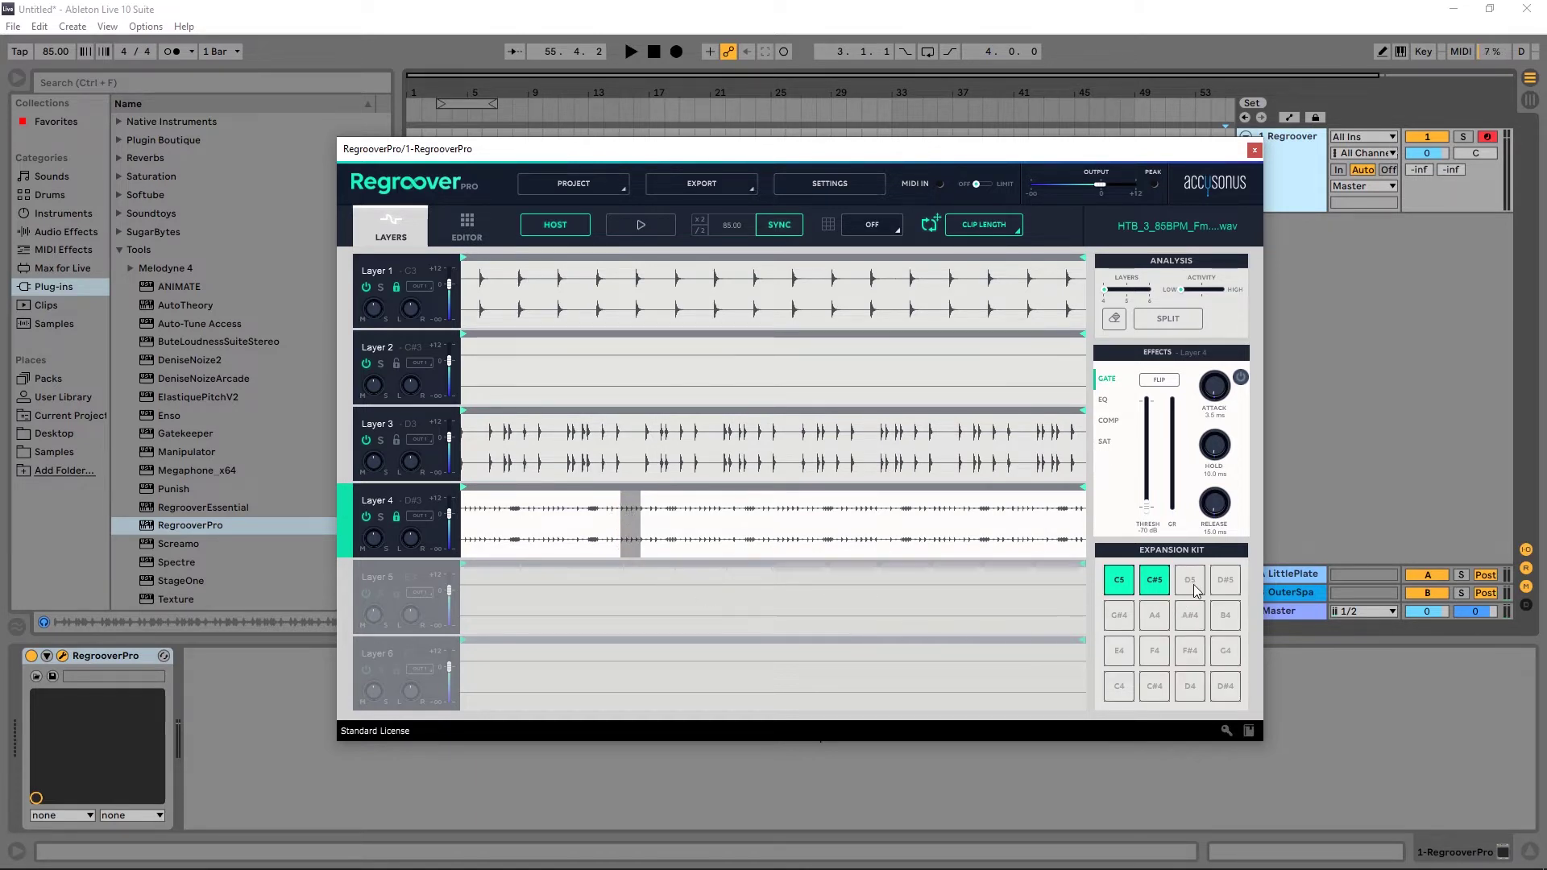
{"action": "left_click_drag", "start_coordinate": [630, 525], "coordinate": [1227, 583]}
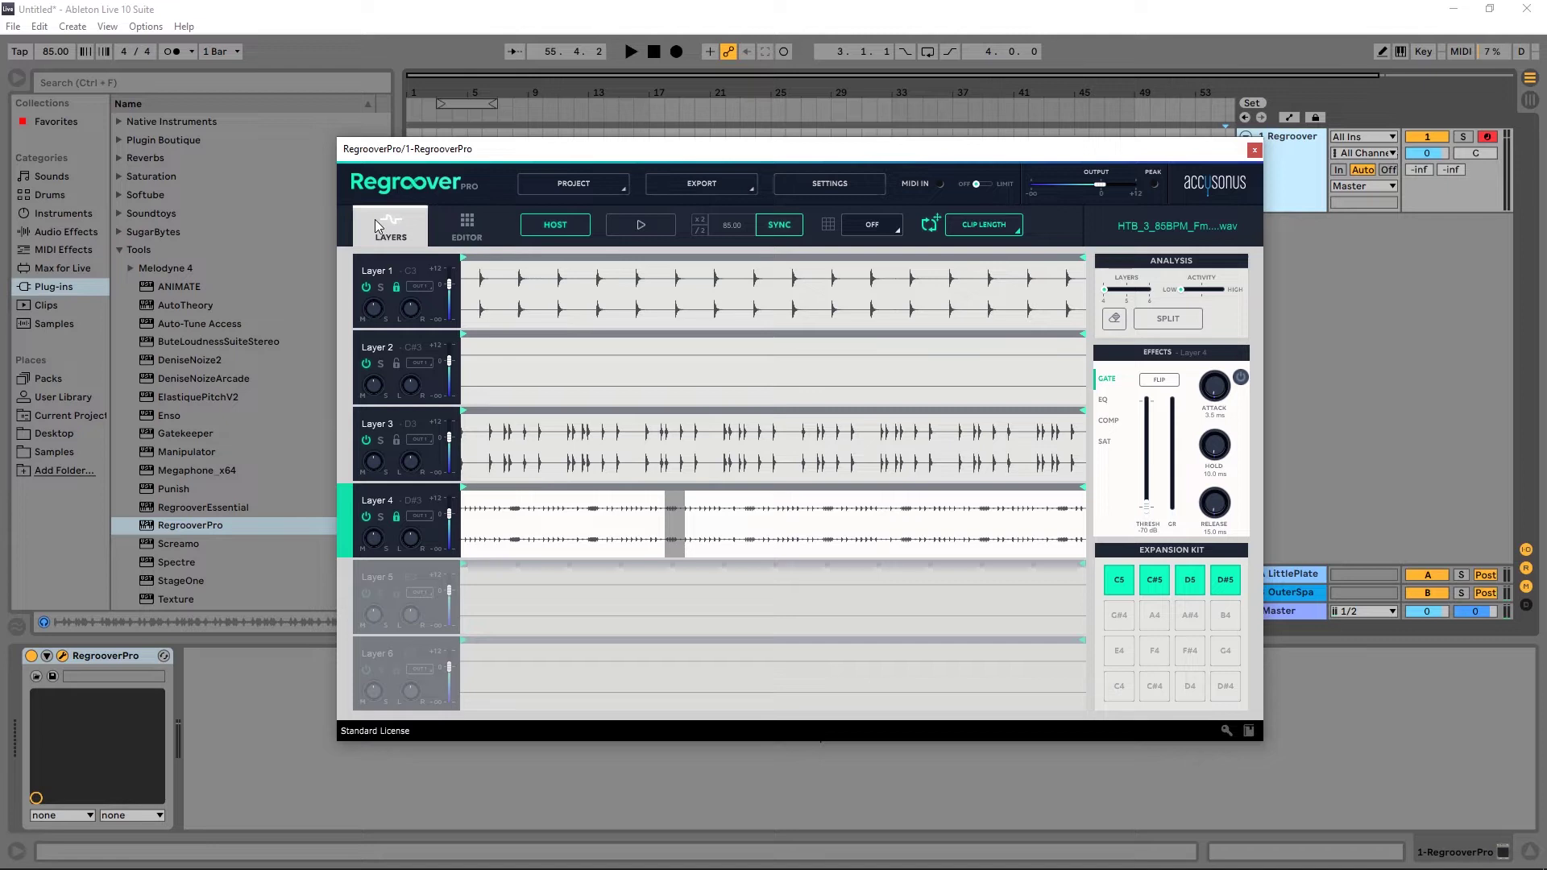
Open pad C5 in the Editor and trim its sample from 3044 to just after the hit.
{"action": "left_click", "coordinate": [456, 222]}
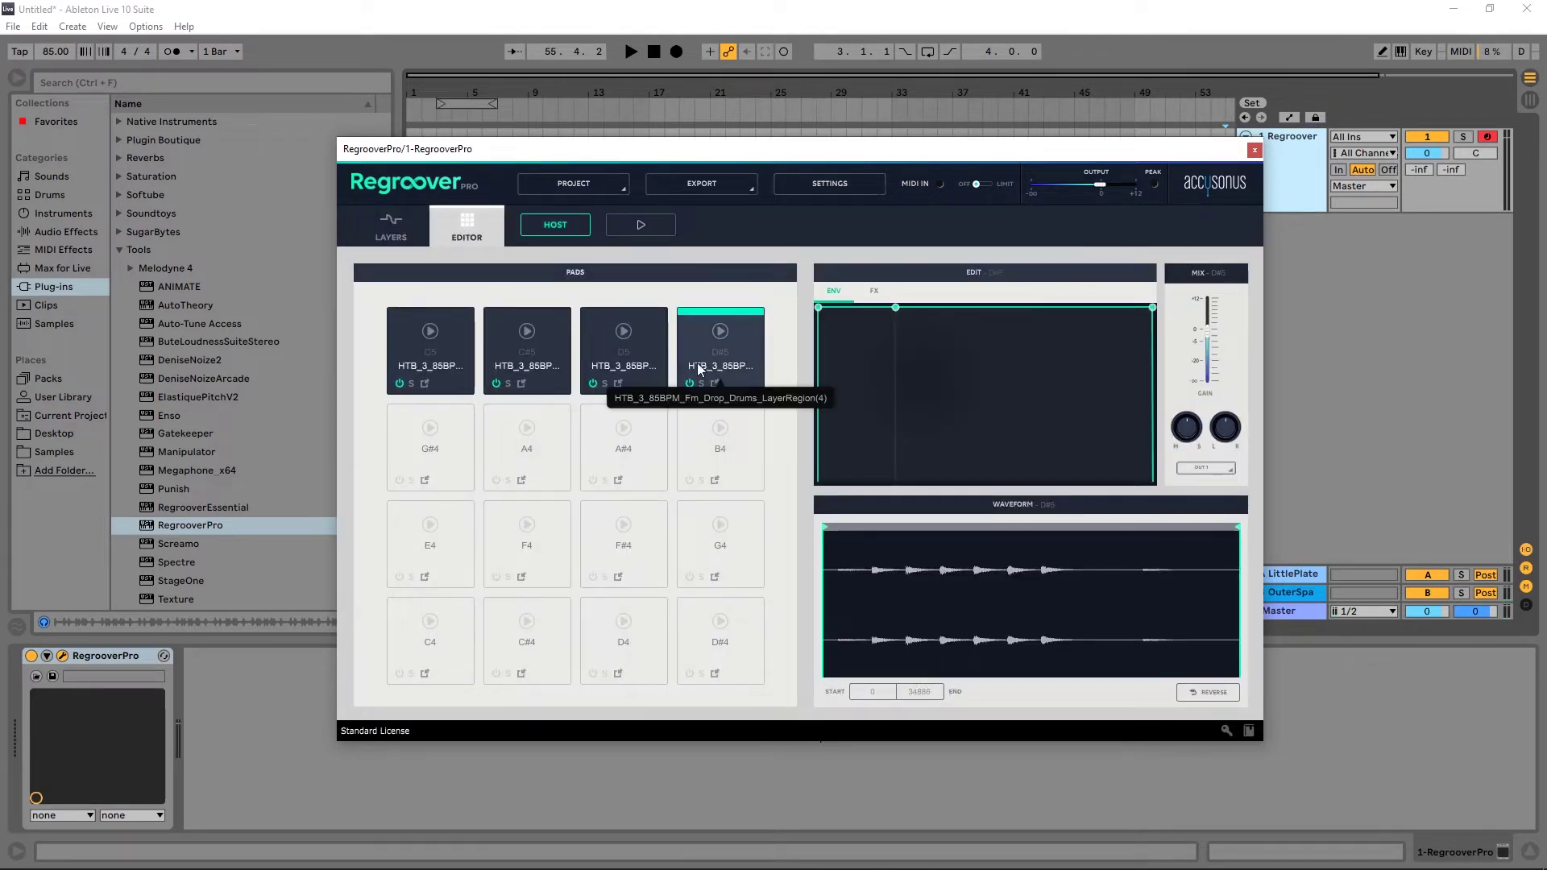
{"action": "left_click", "coordinate": [452, 322]}
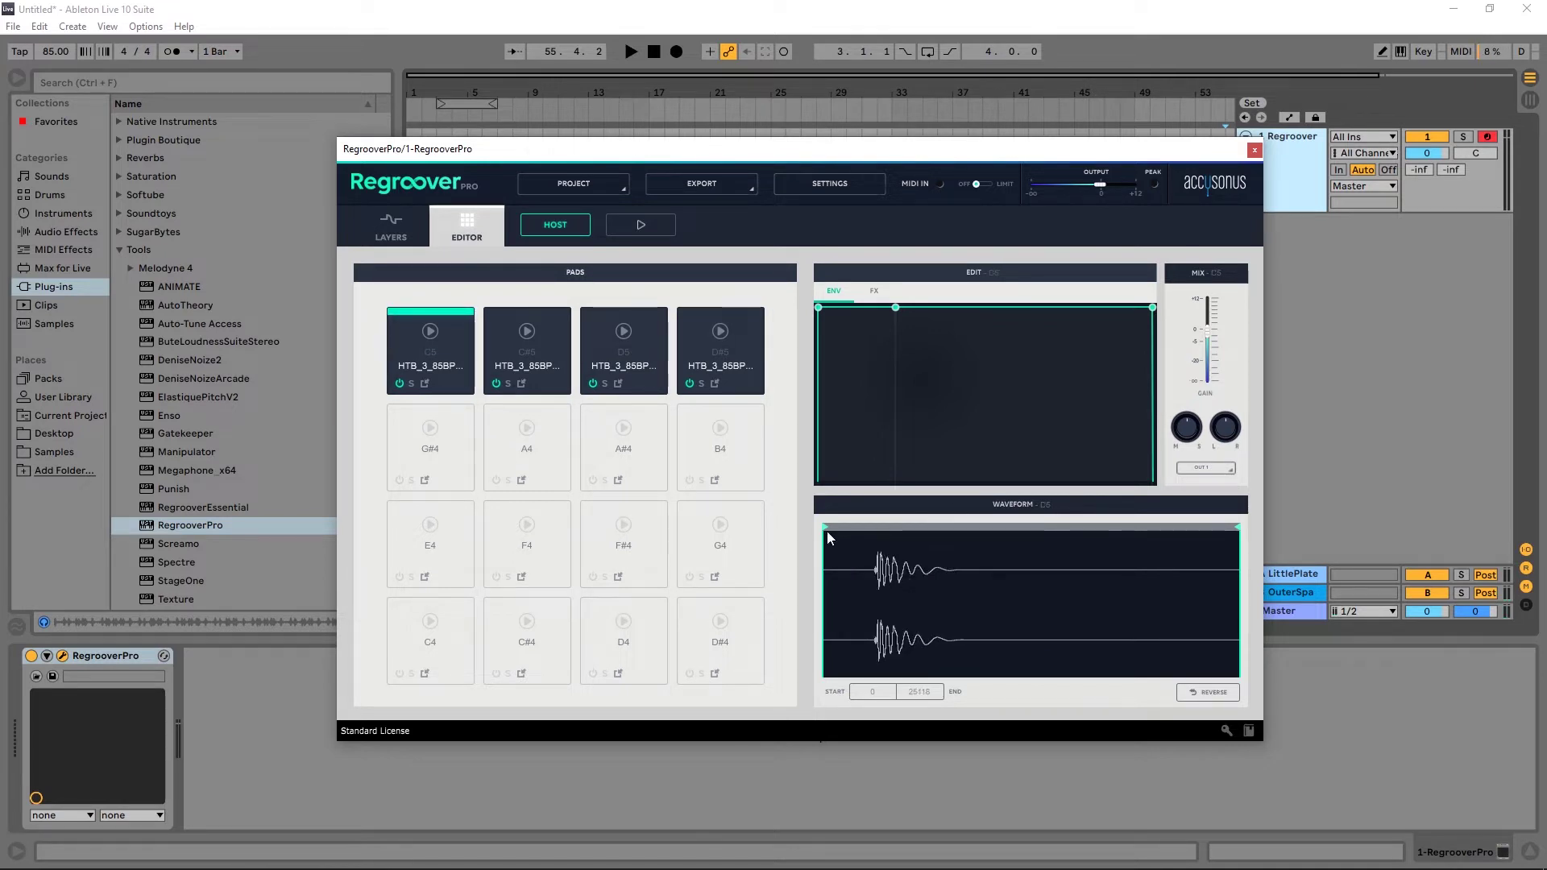
{"action": "left_click_drag", "start_coordinate": [825, 528], "coordinate": [876, 527]}
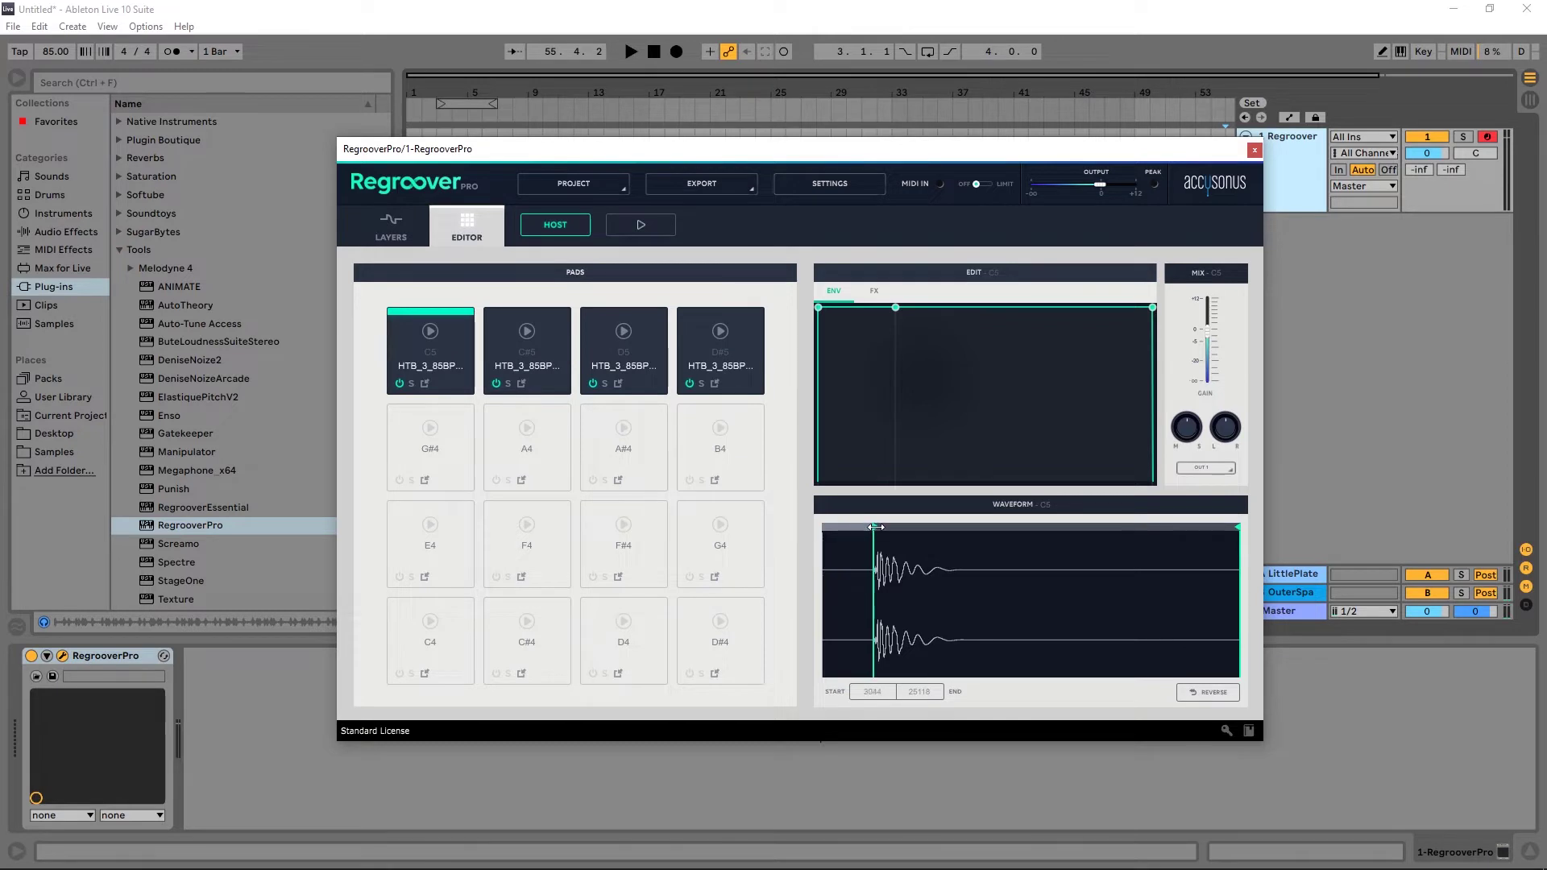
{"action": "left_click_drag", "start_coordinate": [1238, 528], "coordinate": [960, 548]}
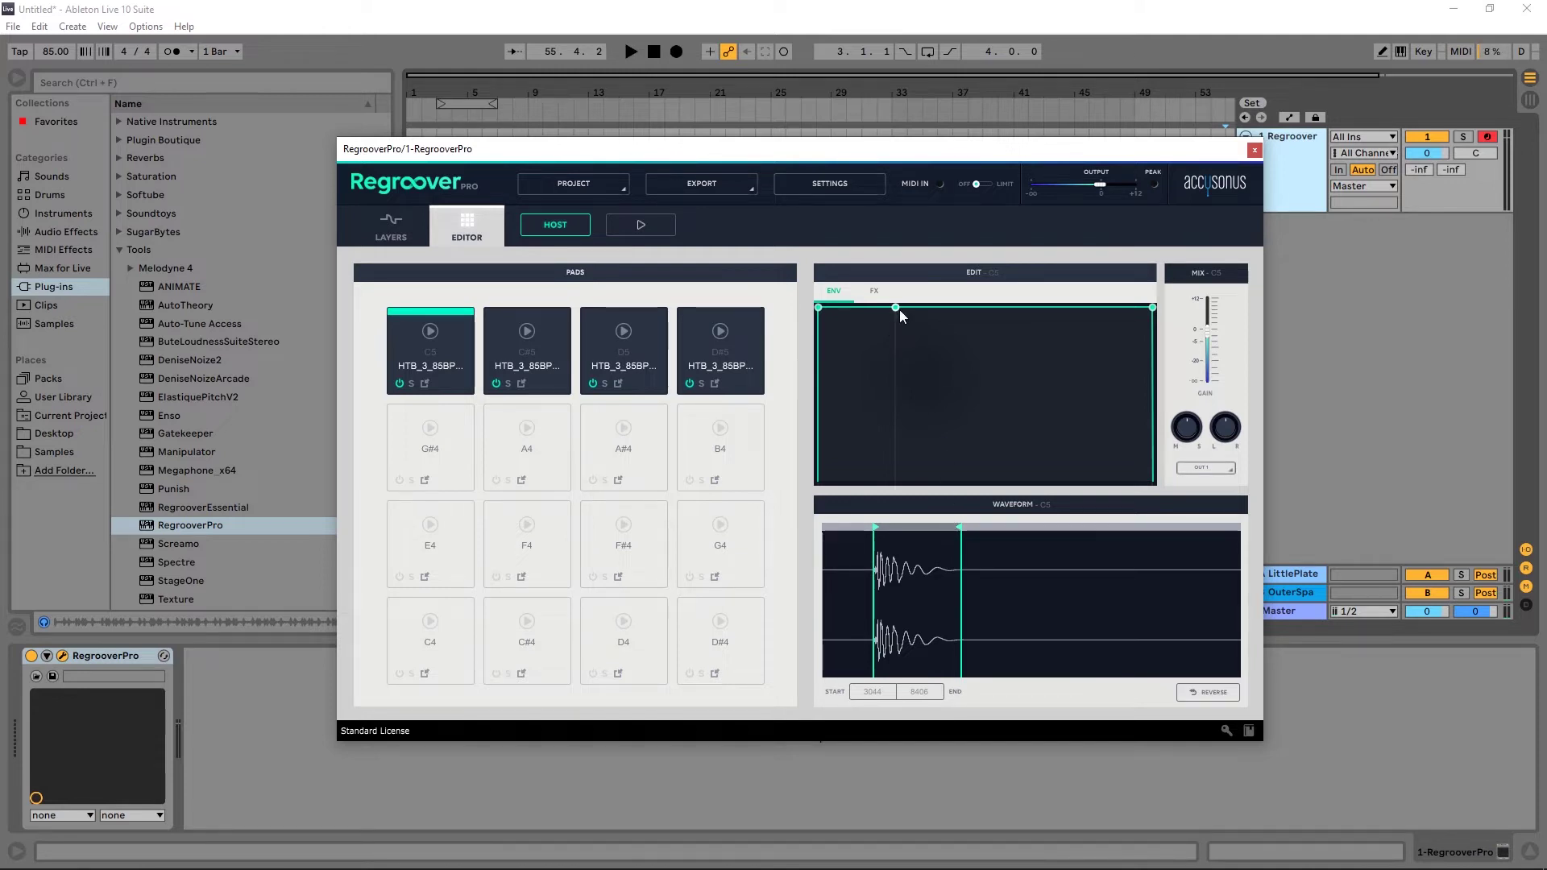
{"action": "left_click_drag", "start_coordinate": [899, 309], "coordinate": [1061, 516]}
{"action": "left_click", "coordinate": [1370, 116]}
{"action": "key", "text": "m"}
{"action": "key", "text": "a"}
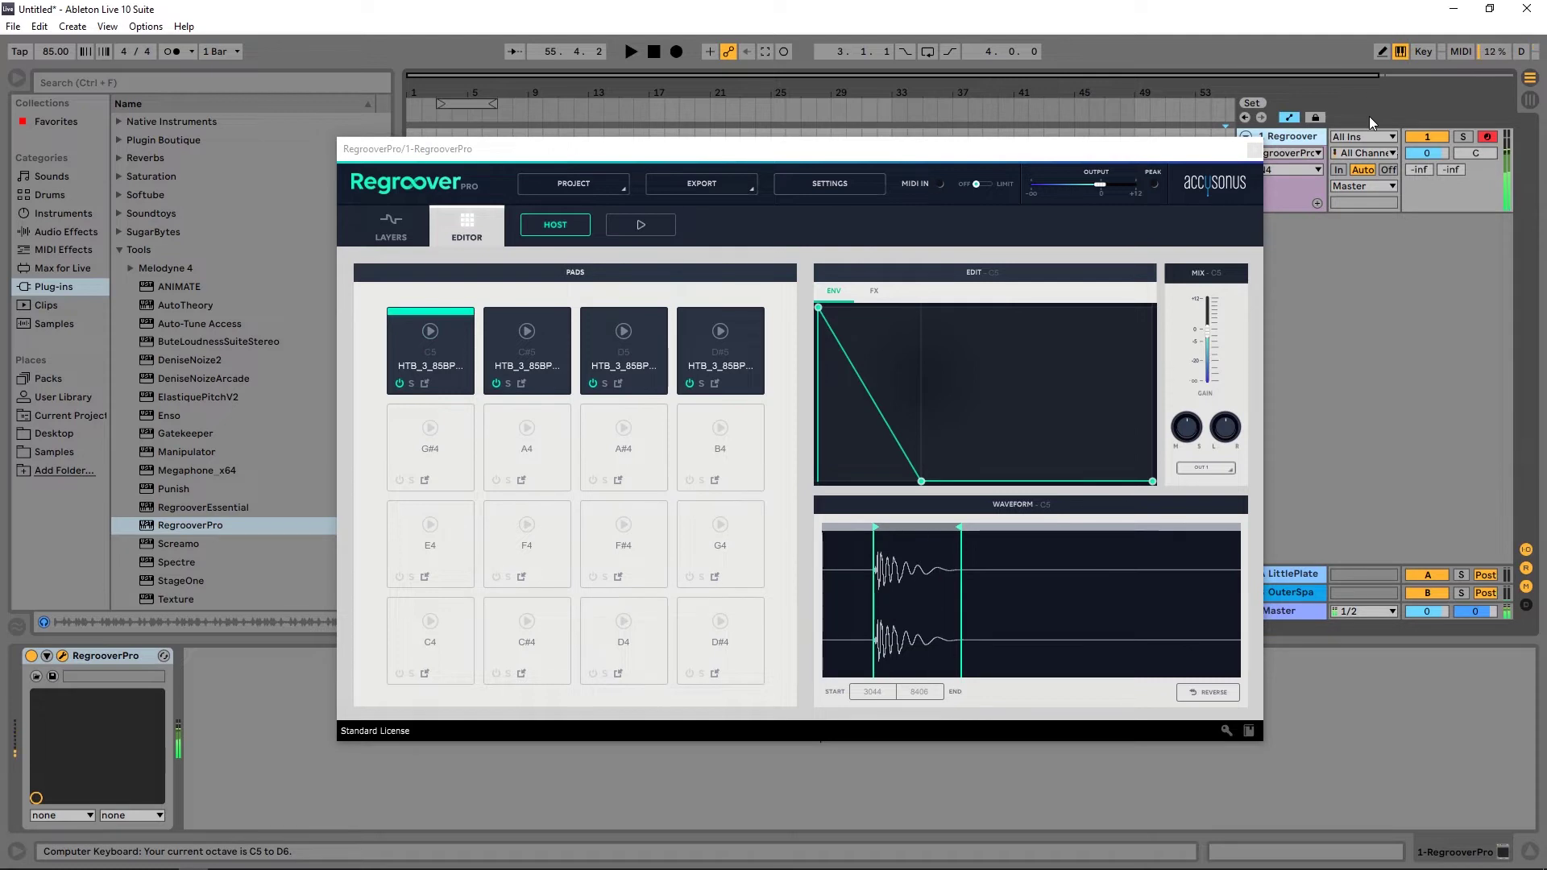
{"action": "key", "text": "w"}
{"action": "key", "text": "s"}
{"action": "key", "text": "e"}
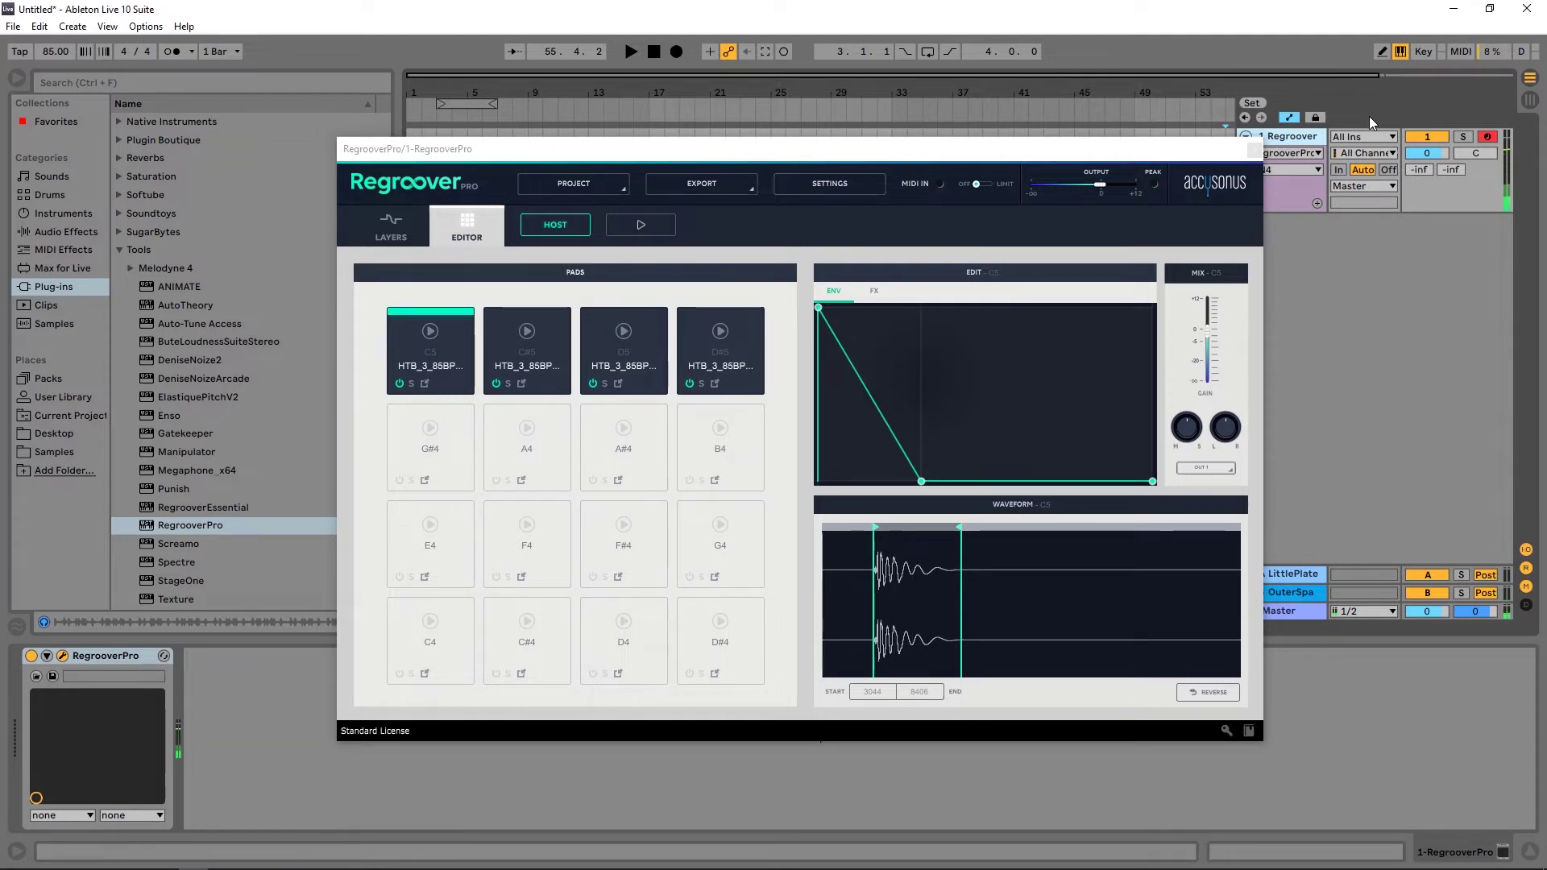
{"action": "key", "text": "a"}
{"action": "left_click_drag", "start_coordinate": [922, 482], "coordinate": [1028, 278]}
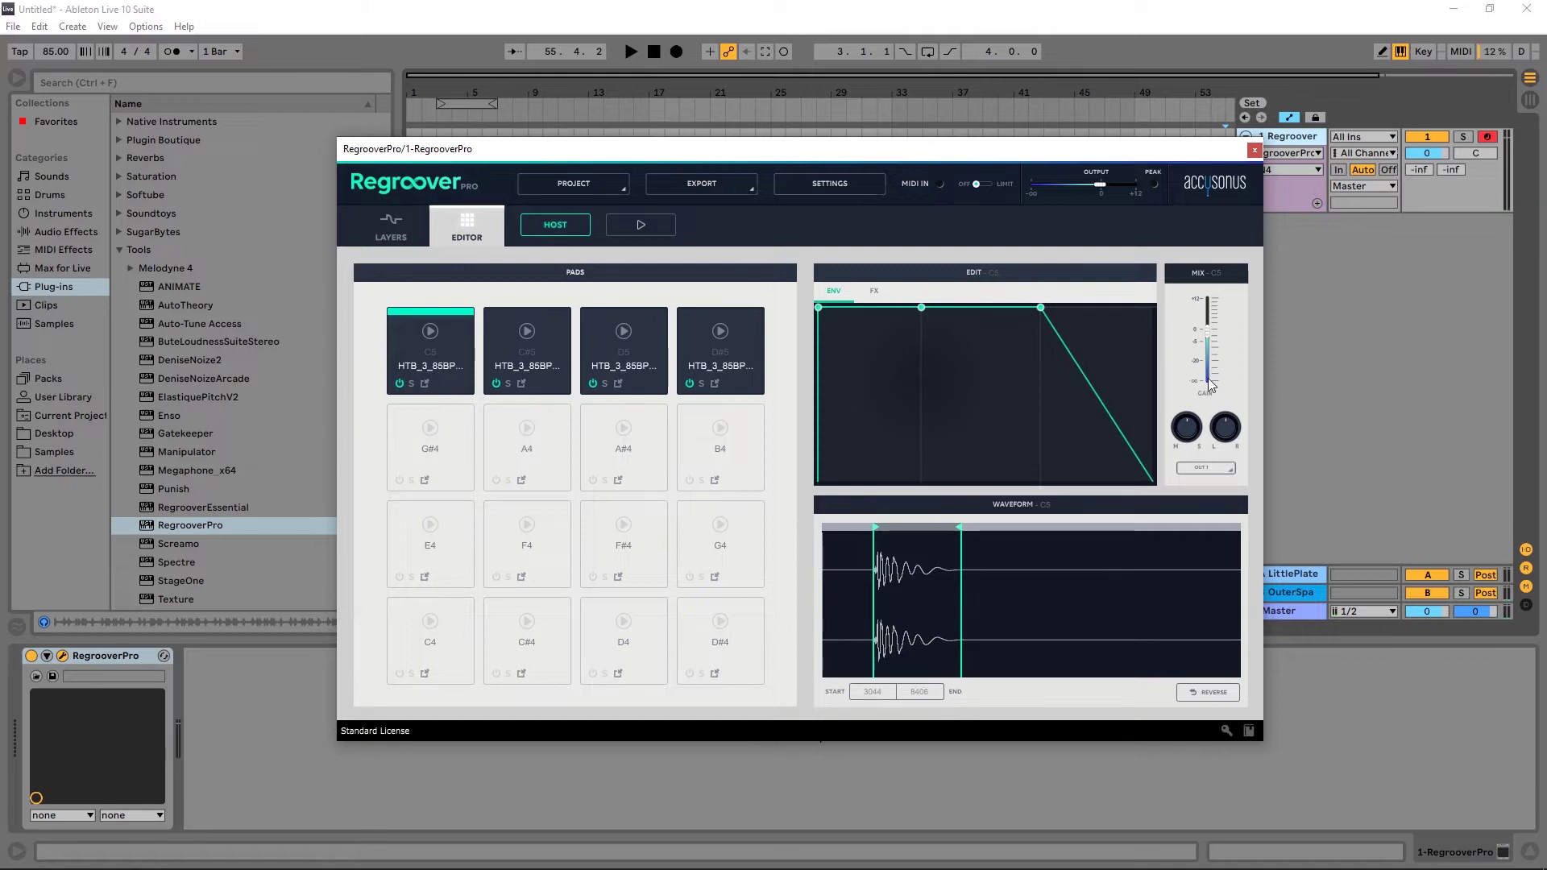
Enable C5's compressor at 6.0:1, shorter attack, about -29 dB threshold, and adjust the EQ bands.
{"action": "left_click", "coordinate": [870, 293]}
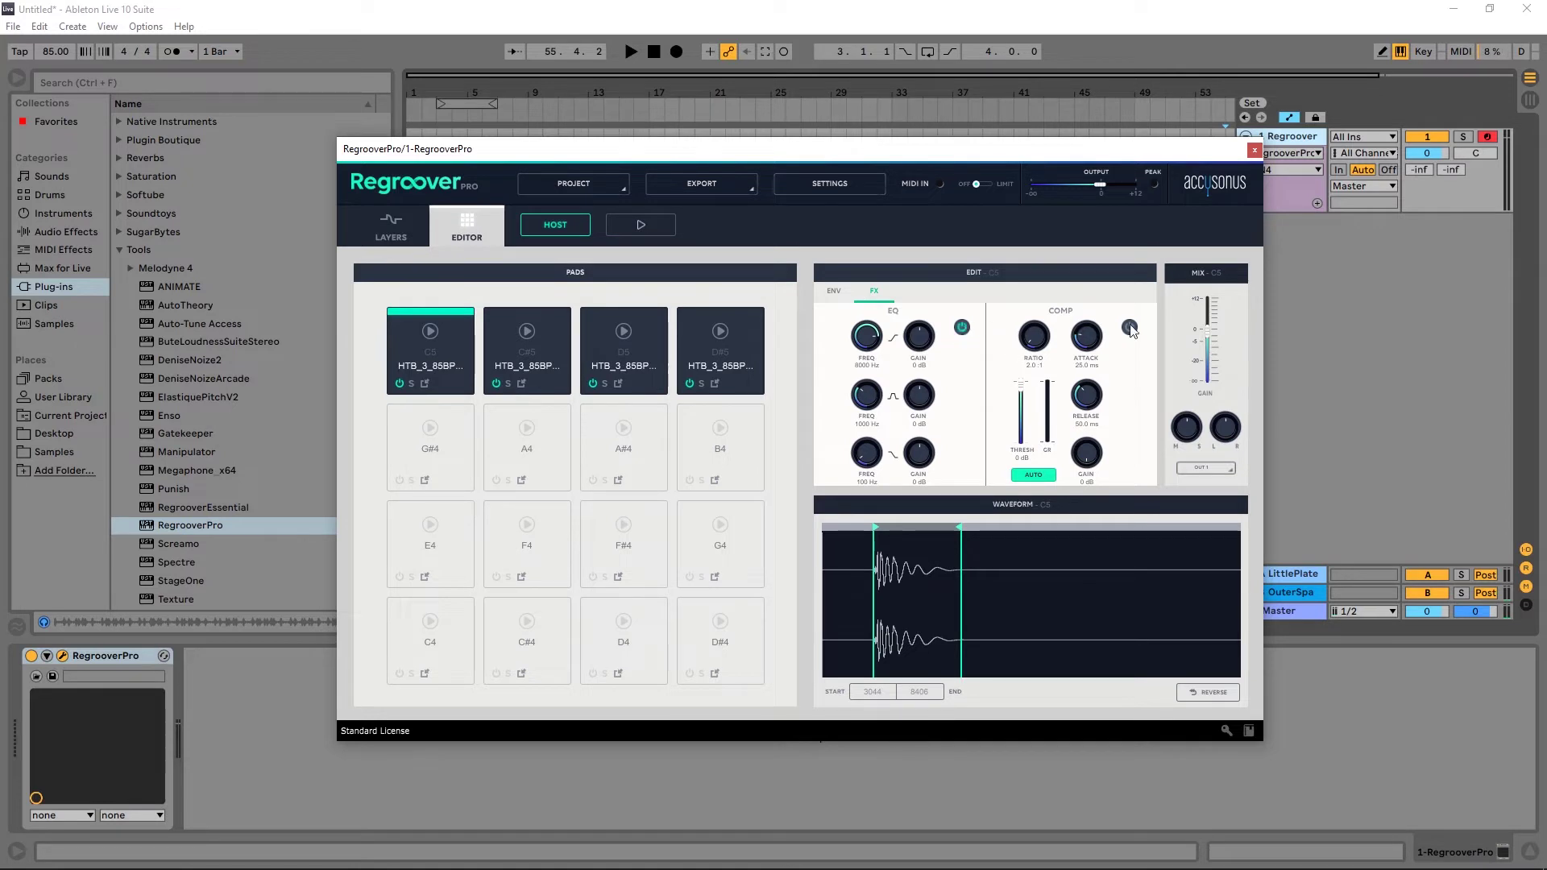
{"action": "left_click", "coordinate": [1128, 327]}
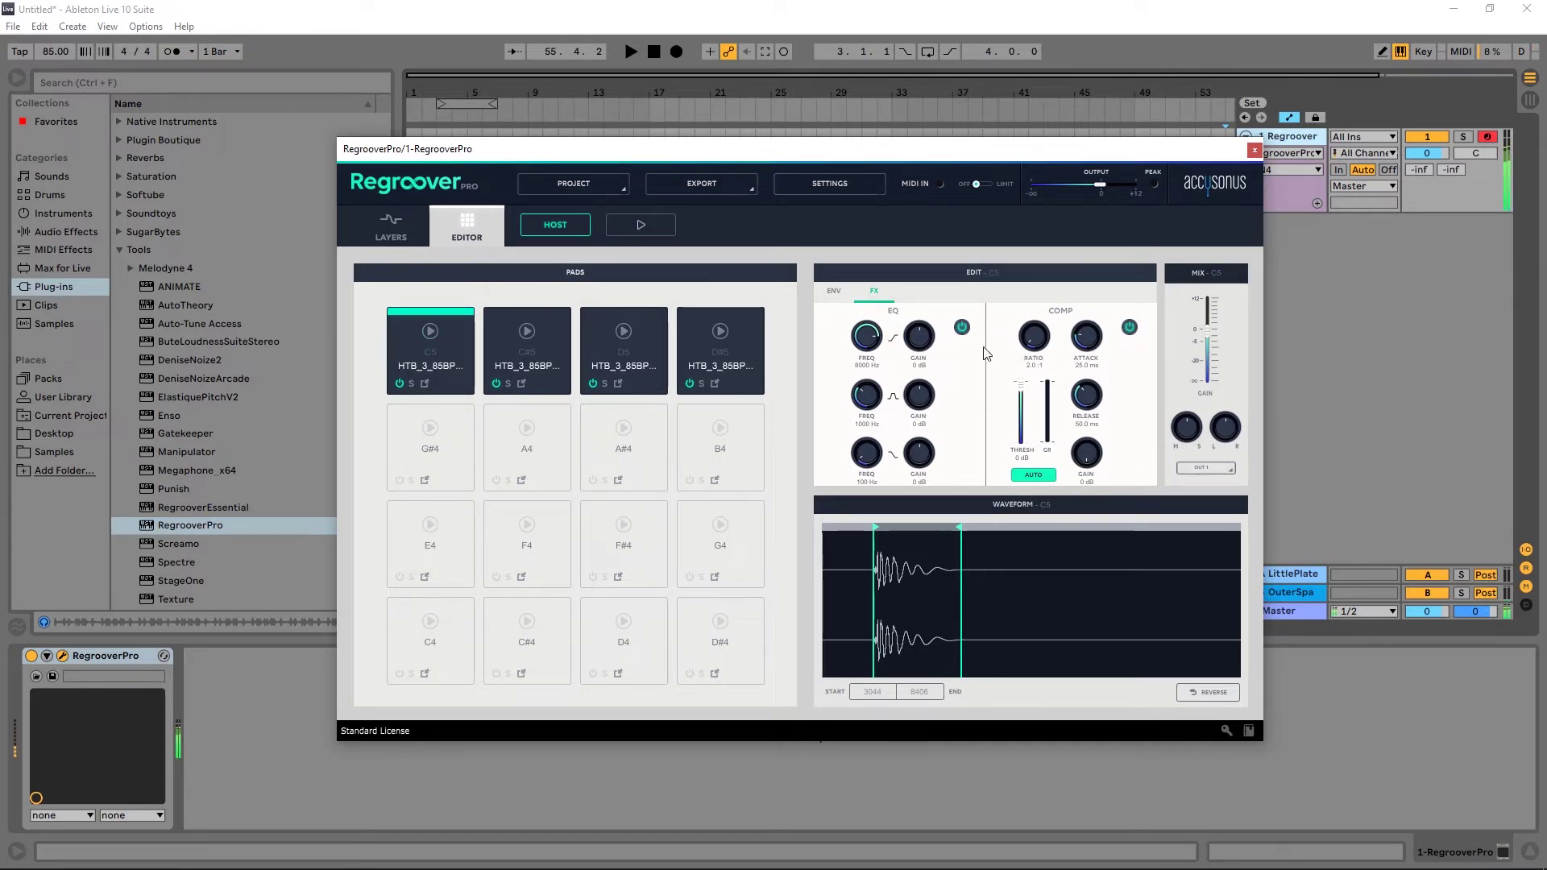
{"action": "left_click_drag", "start_coordinate": [1027, 342], "coordinate": [1057, 282]}
{"action": "left_click_drag", "start_coordinate": [1085, 338], "coordinate": [1097, 369]}
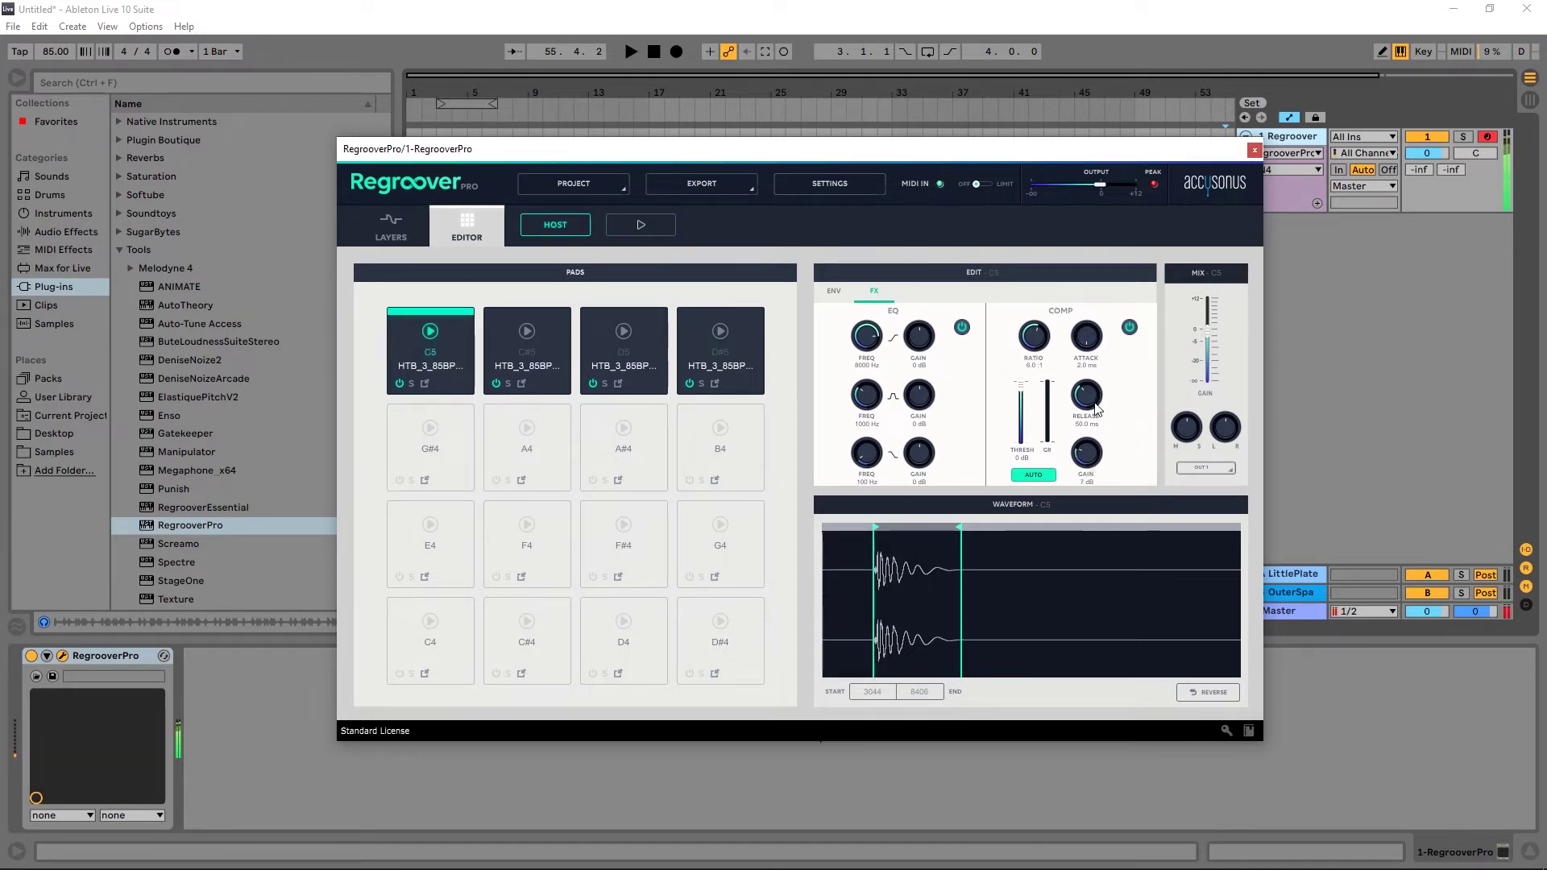
{"action": "left_click_drag", "start_coordinate": [1021, 384], "coordinate": [1024, 420]}
{"action": "left_click_drag", "start_coordinate": [869, 332], "coordinate": [917, 290]}
{"action": "left_click_drag", "start_coordinate": [919, 455], "coordinate": [924, 426]}
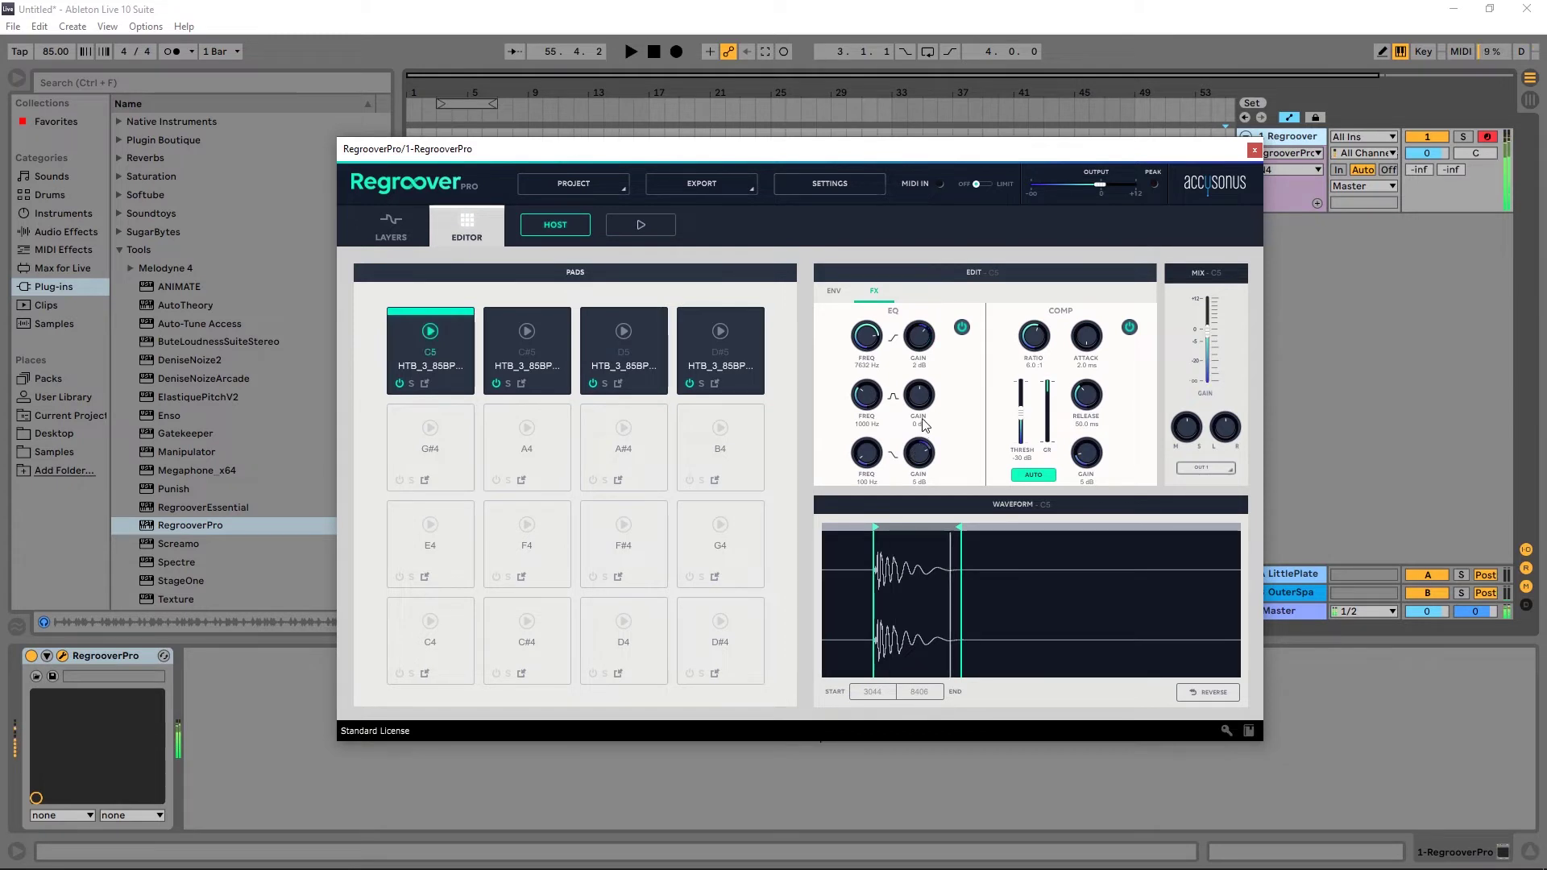
Select the C#5 hit, audition it, and trim its sample start and end.
{"action": "left_click", "coordinate": [561, 354]}
{"action": "left_click", "coordinate": [522, 330]}
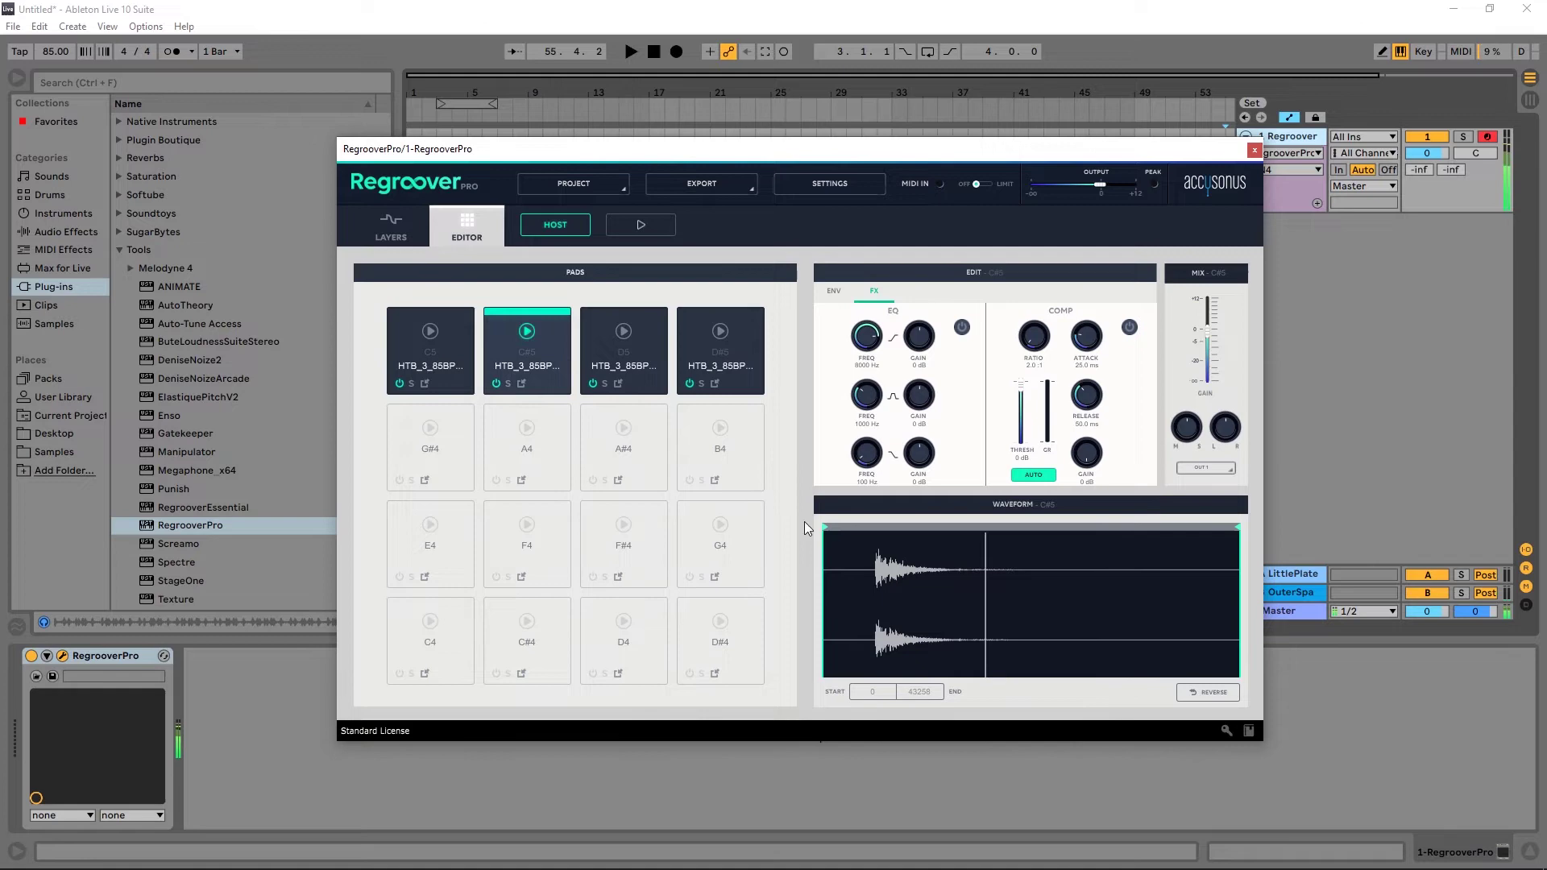
{"action": "left_click_drag", "start_coordinate": [876, 529], "coordinate": [1037, 529]}
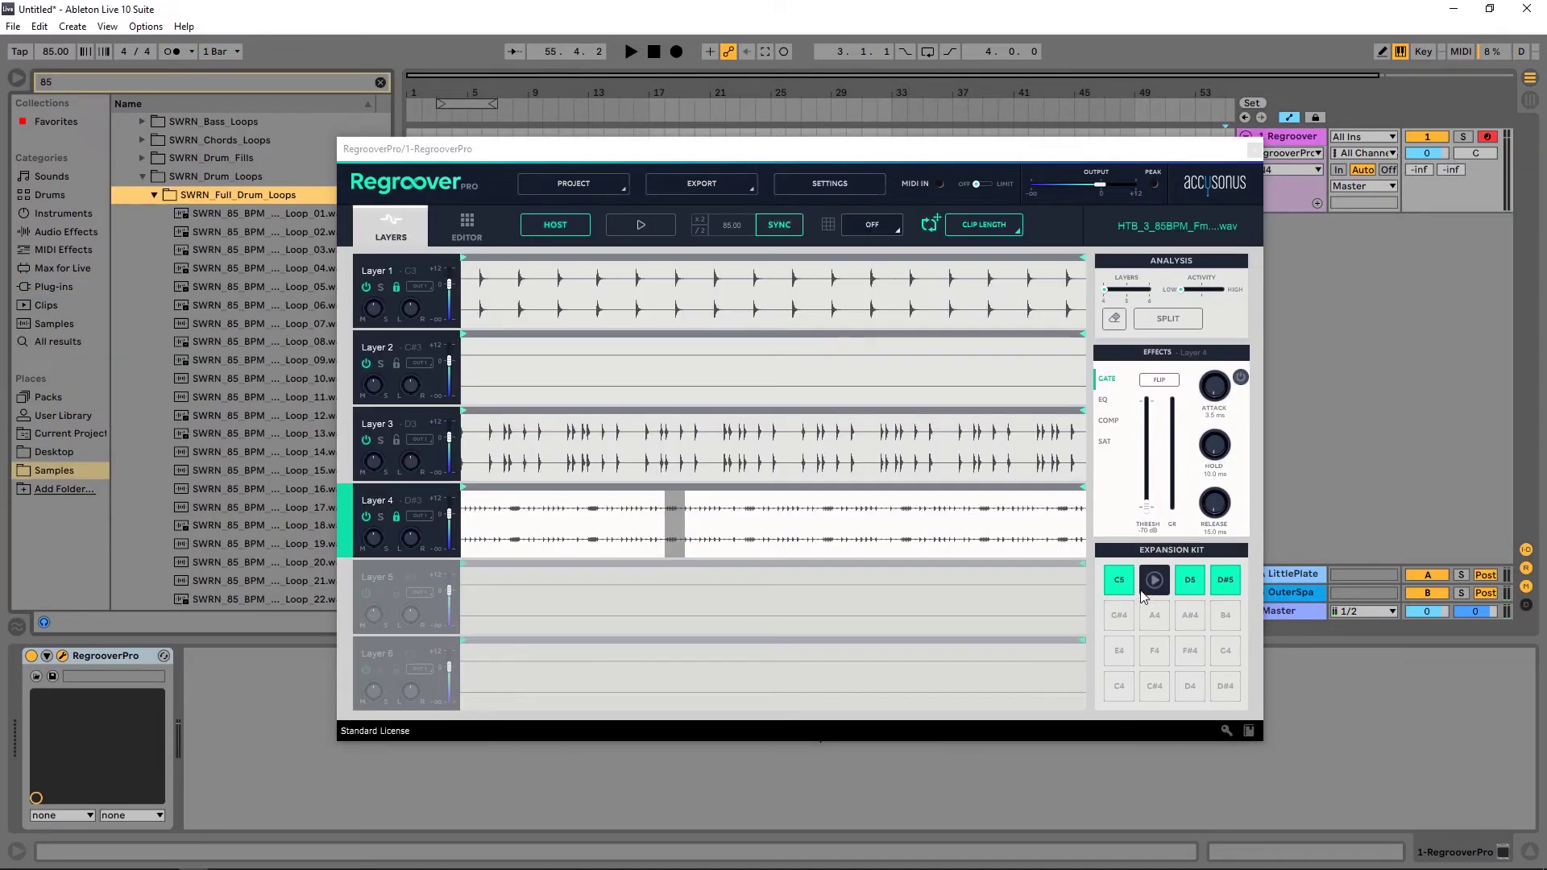
Audition pad D#5, then drag Loop_13 from Ableton's browser onto Regroover.
{"action": "left_click", "coordinate": [1225, 585]}
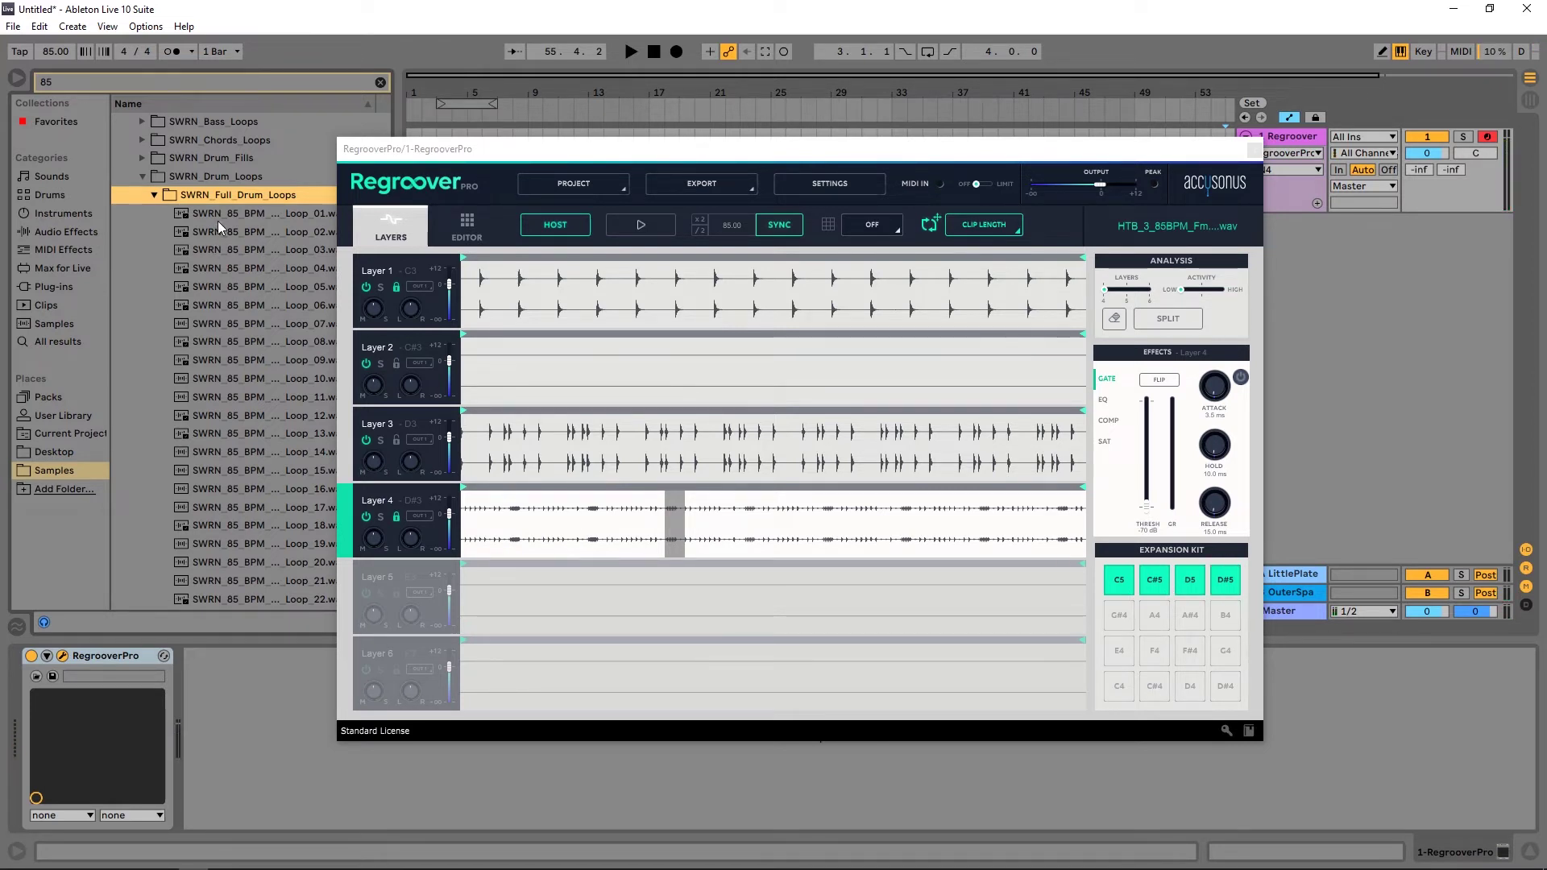
{"action": "left_click_drag", "start_coordinate": [216, 433], "coordinate": [715, 375]}
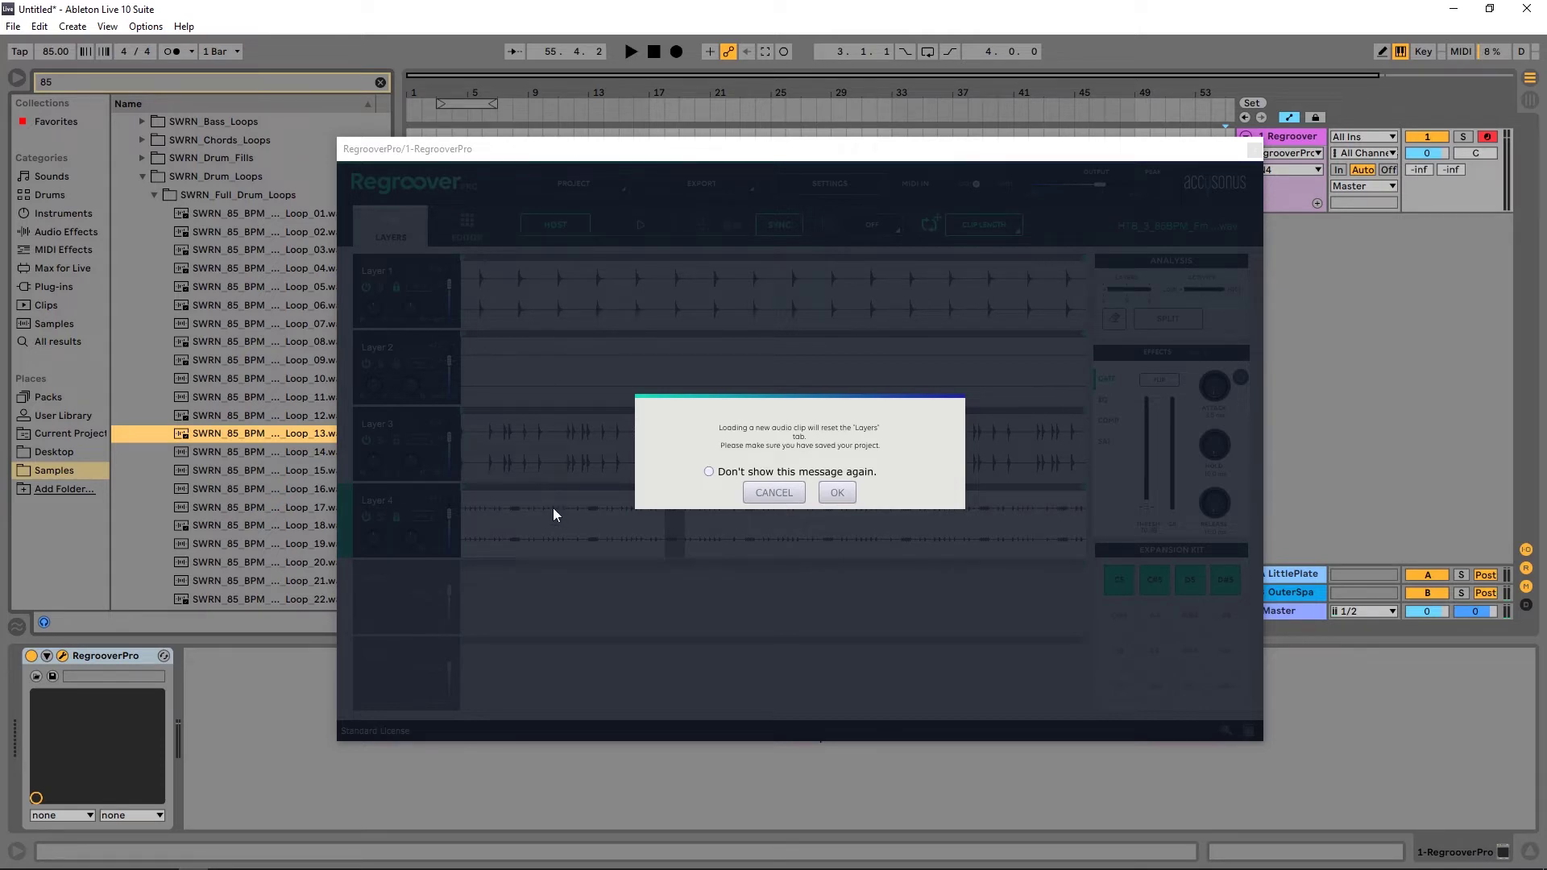
Confirm the layer reset and play back loop 13 split into four layers.
{"action": "left_click", "coordinate": [829, 496]}
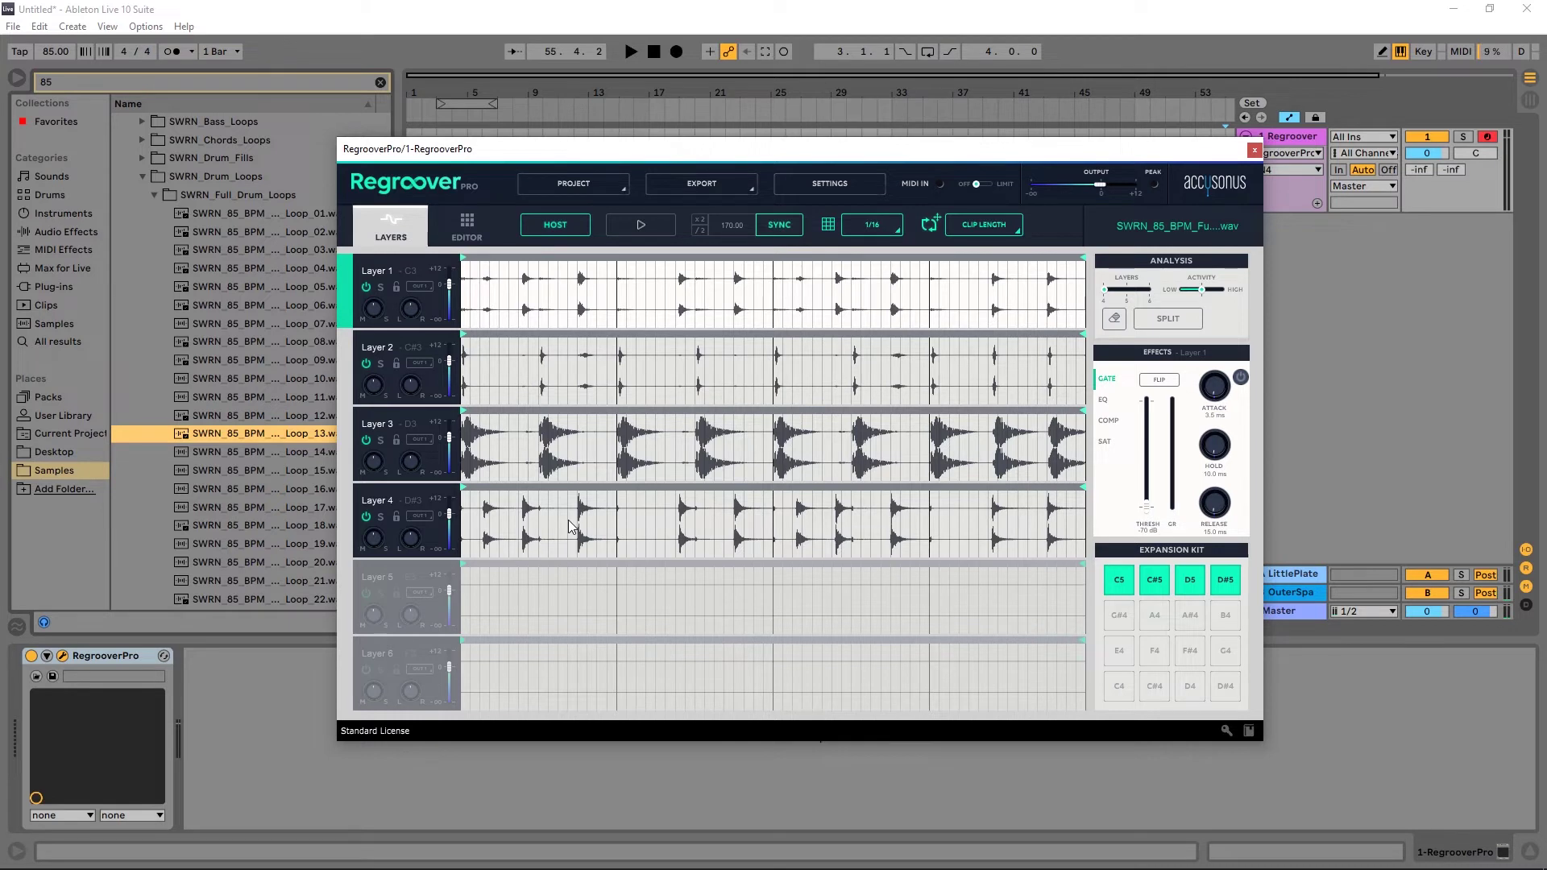
{"action": "left_click", "coordinate": [1127, 592]}
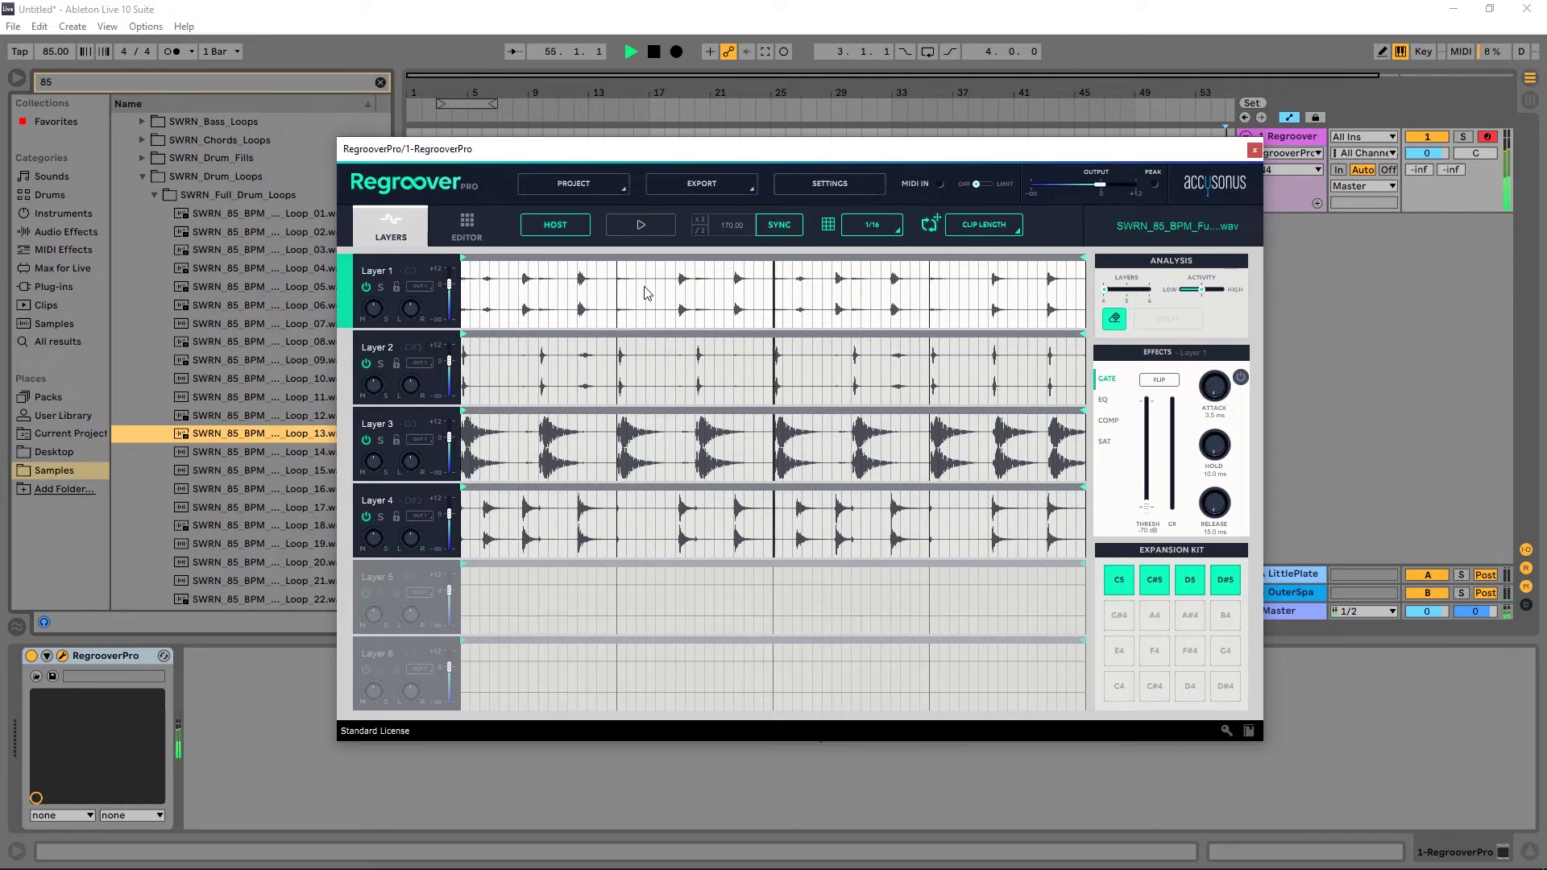
Halve the tempo to 84.99 and audition the loop, including Layer 1 soloed.
{"action": "left_click", "coordinate": [700, 230]}
{"action": "key", "text": "space"}
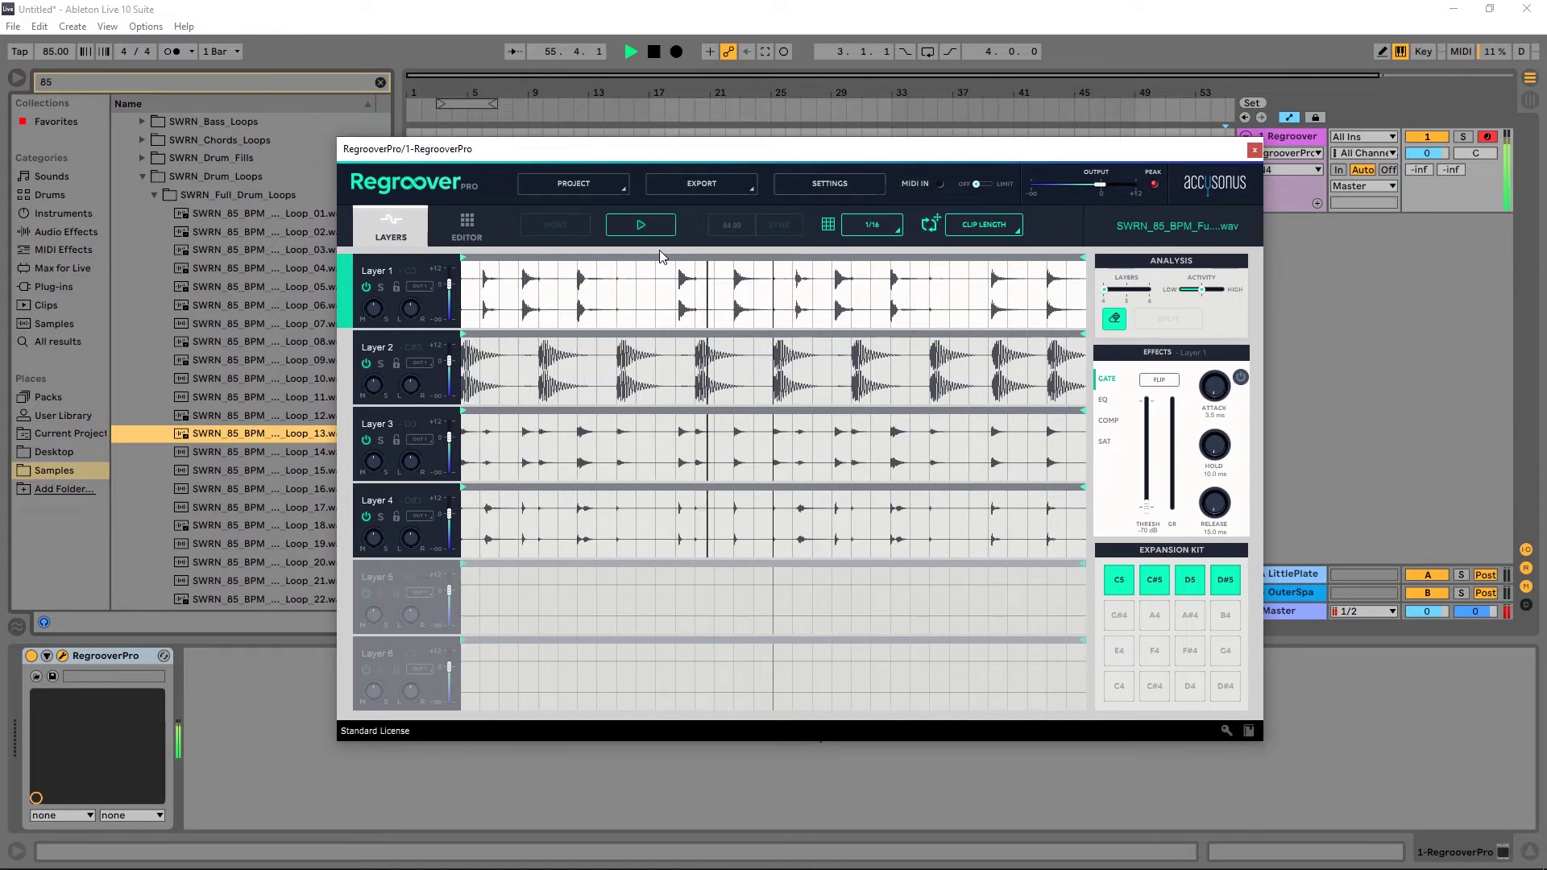
{"action": "key", "text": "space"}
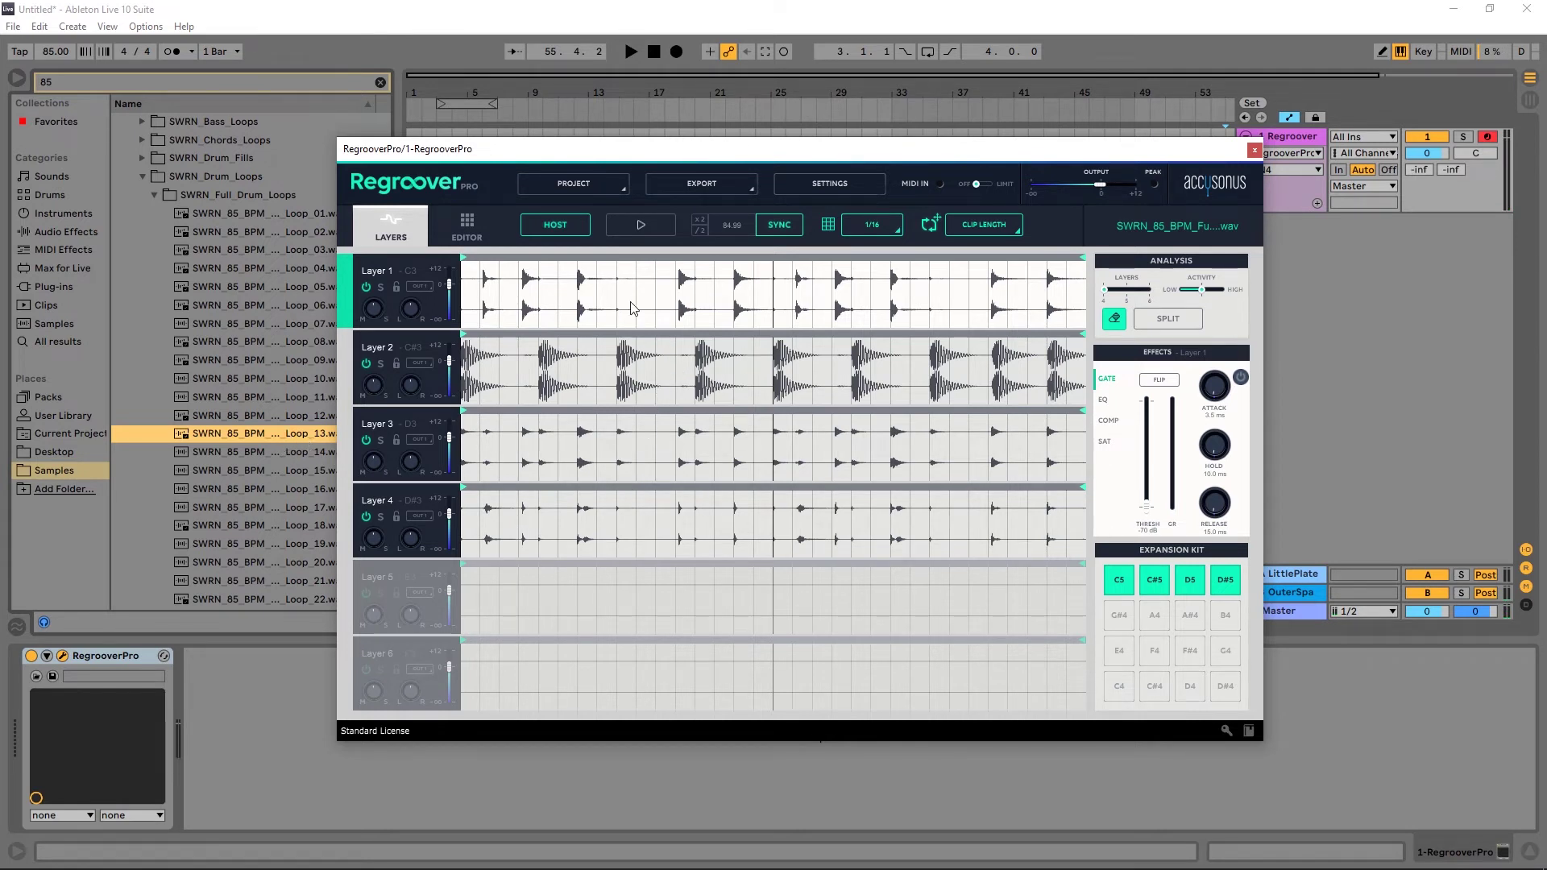
{"action": "left_click", "coordinate": [381, 289]}
{"action": "key", "text": "space"}
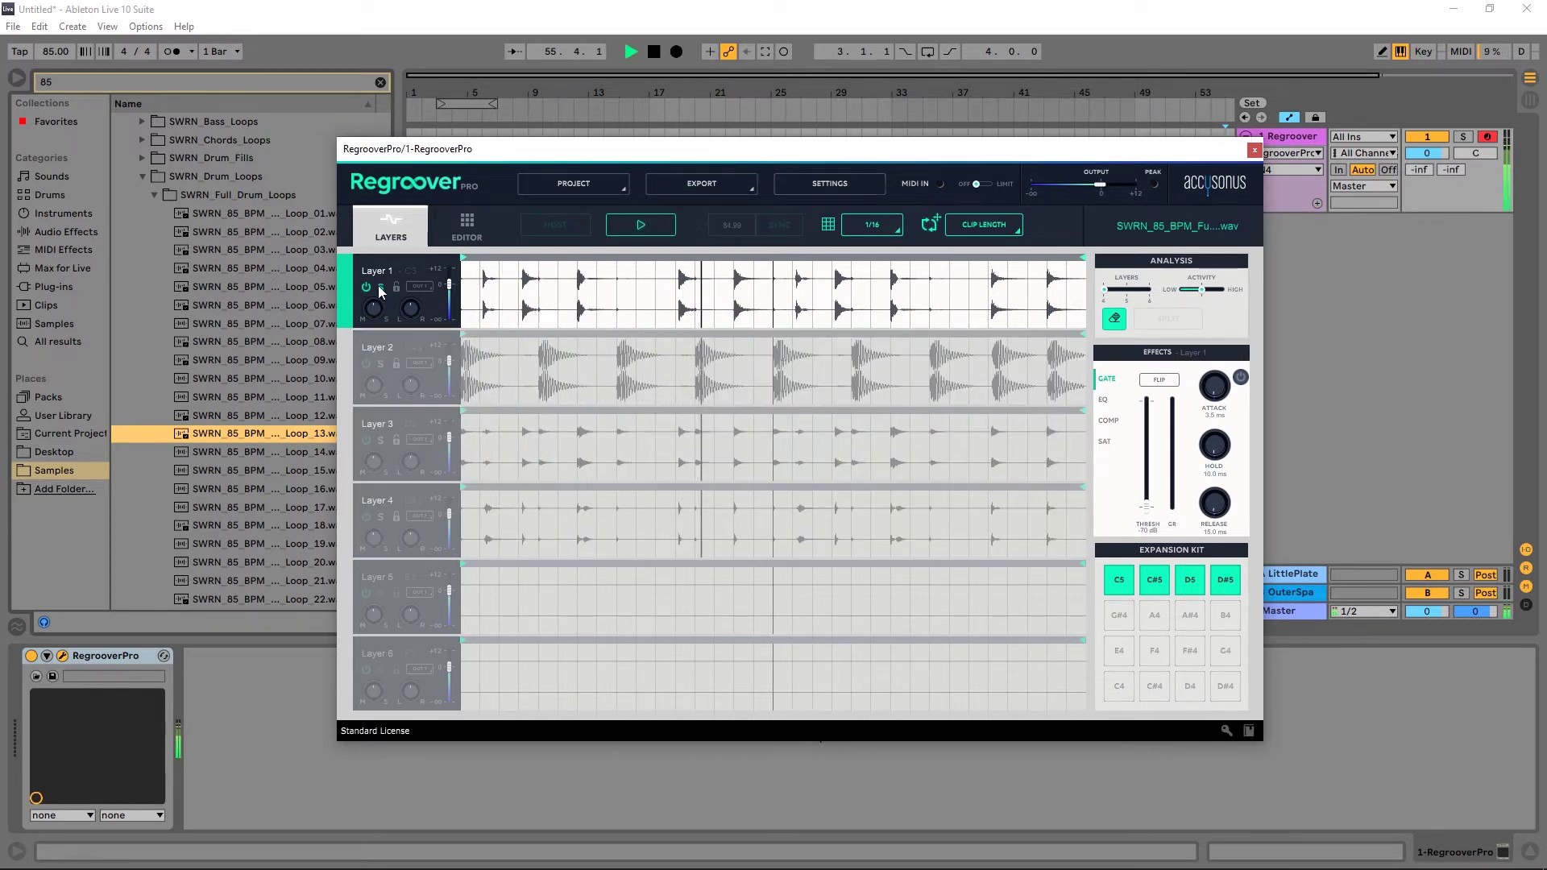
{"action": "key", "text": "space"}
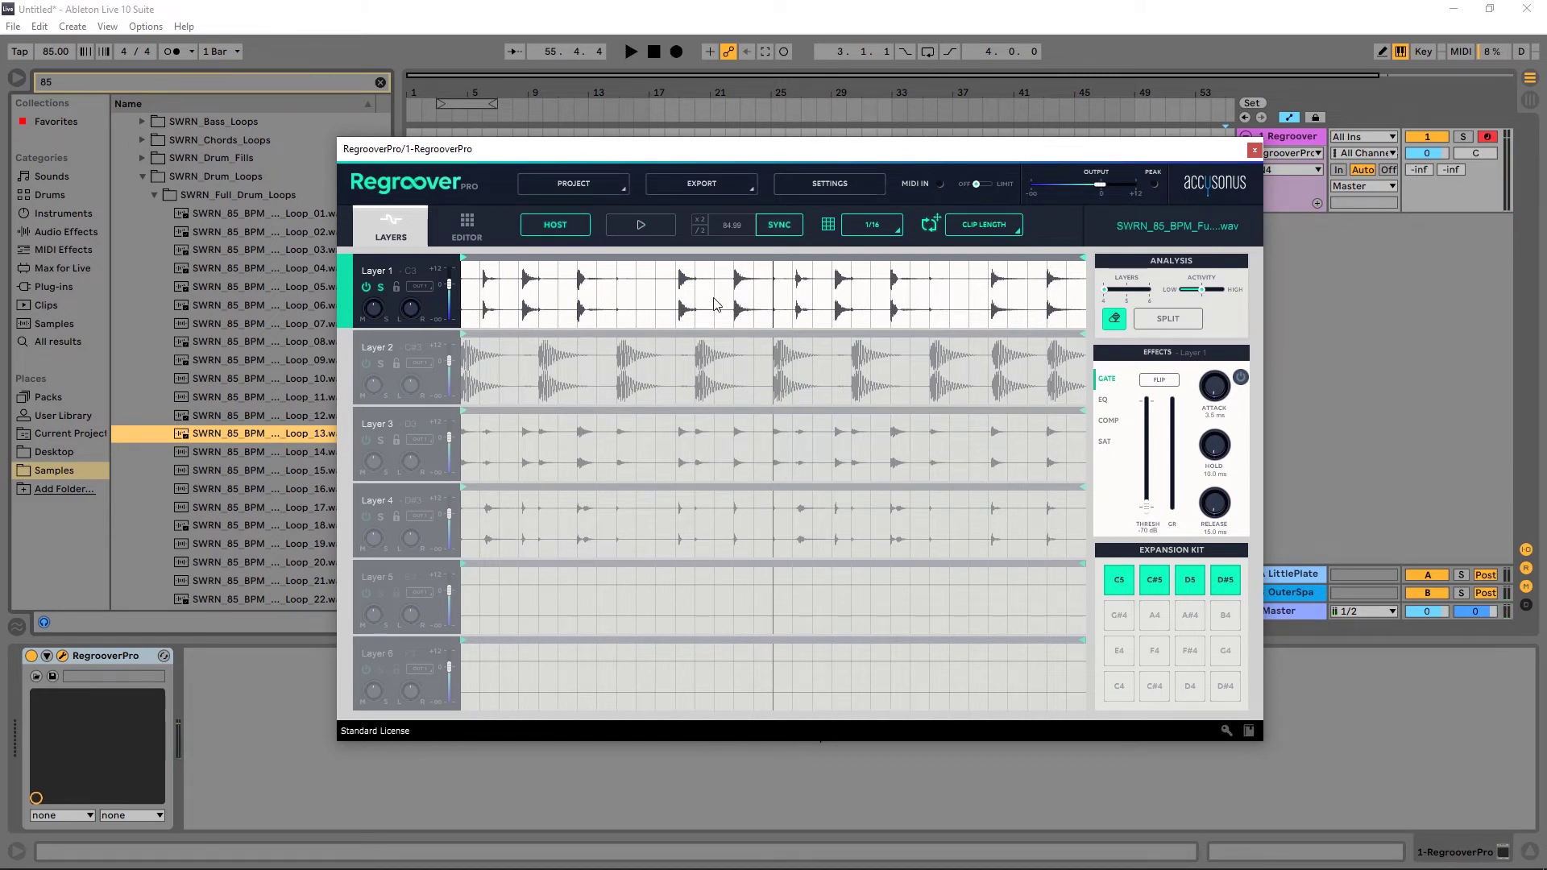
{"action": "left_click", "coordinate": [381, 290]}
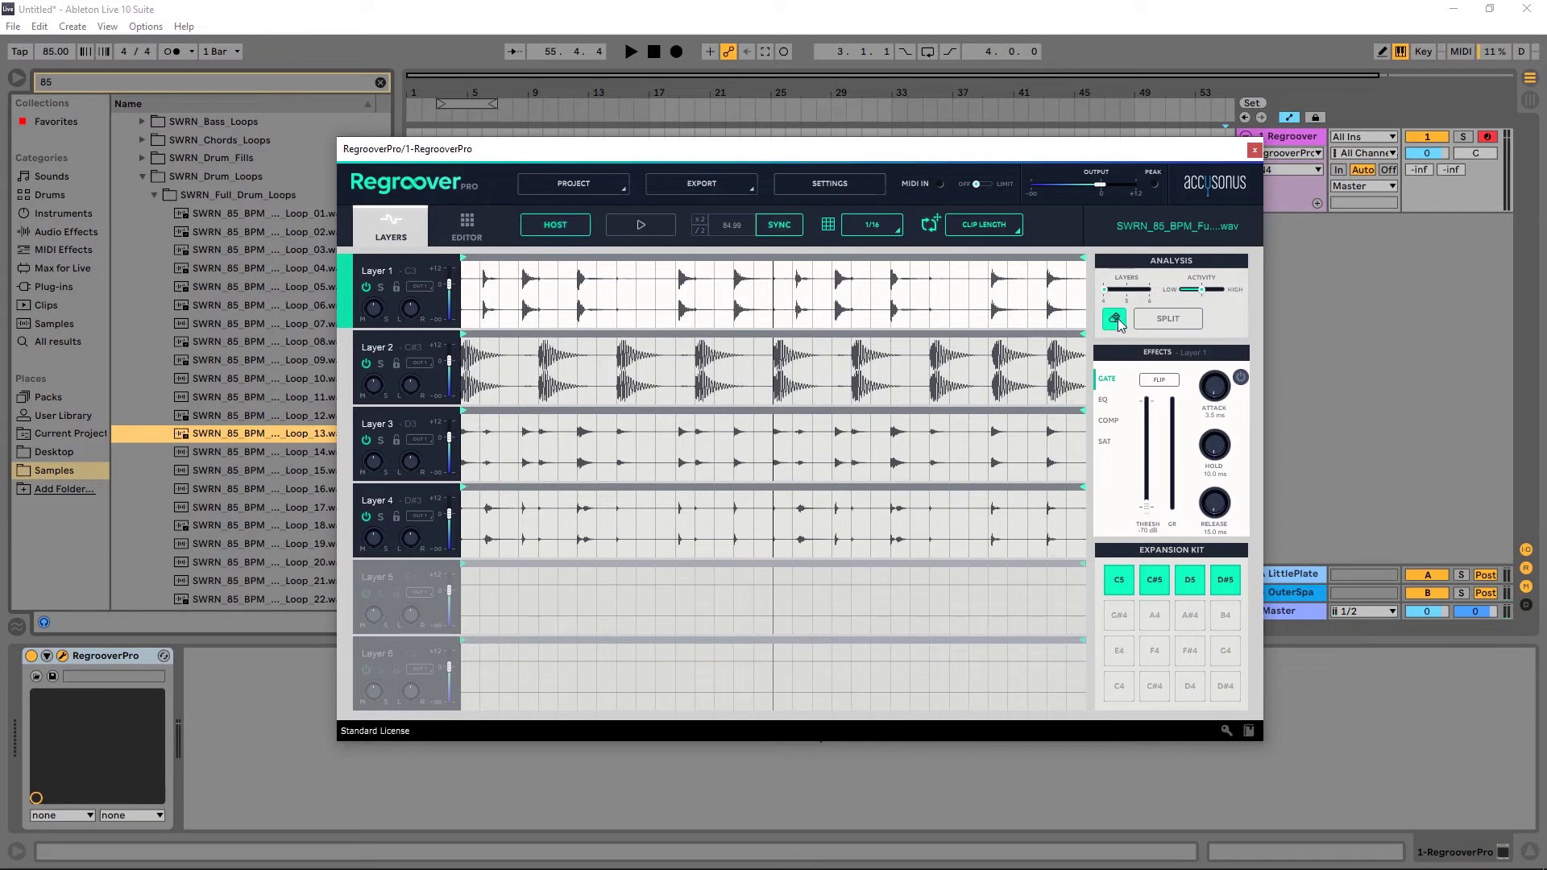
Mark seven Layer 1 steps, lock Layers 3 and 4, and re-split.
{"action": "left_click", "coordinate": [469, 308]}
{"action": "left_click", "coordinate": [548, 303]}
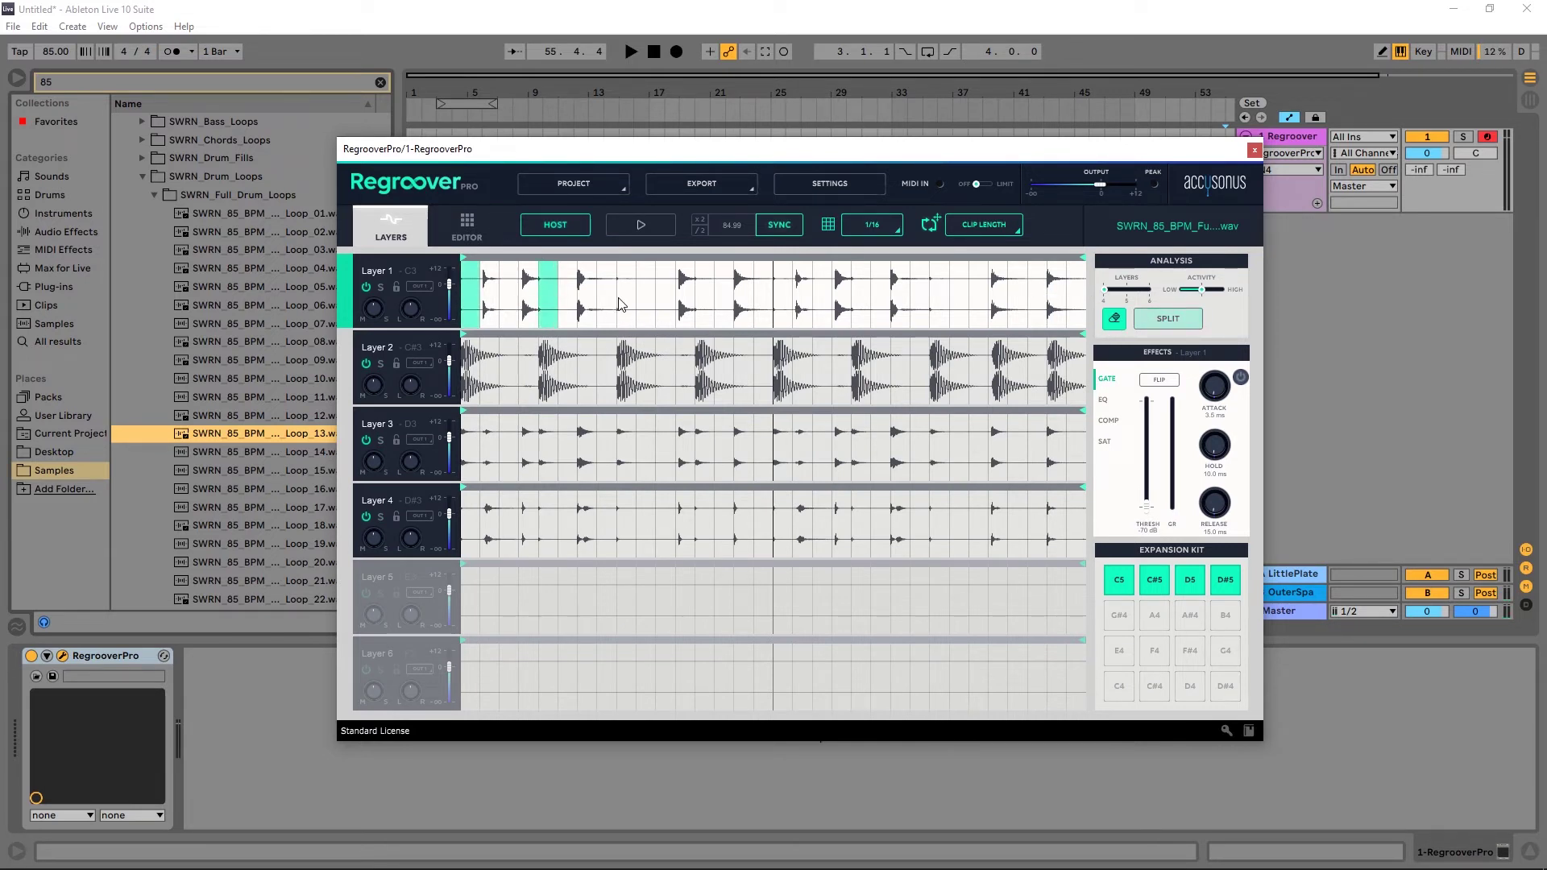
{"action": "left_click", "coordinate": [626, 304]}
{"action": "left_click", "coordinate": [705, 303]}
{"action": "left_click", "coordinate": [783, 304]}
{"action": "left_click", "coordinate": [860, 303]}
{"action": "left_click", "coordinate": [939, 304]}
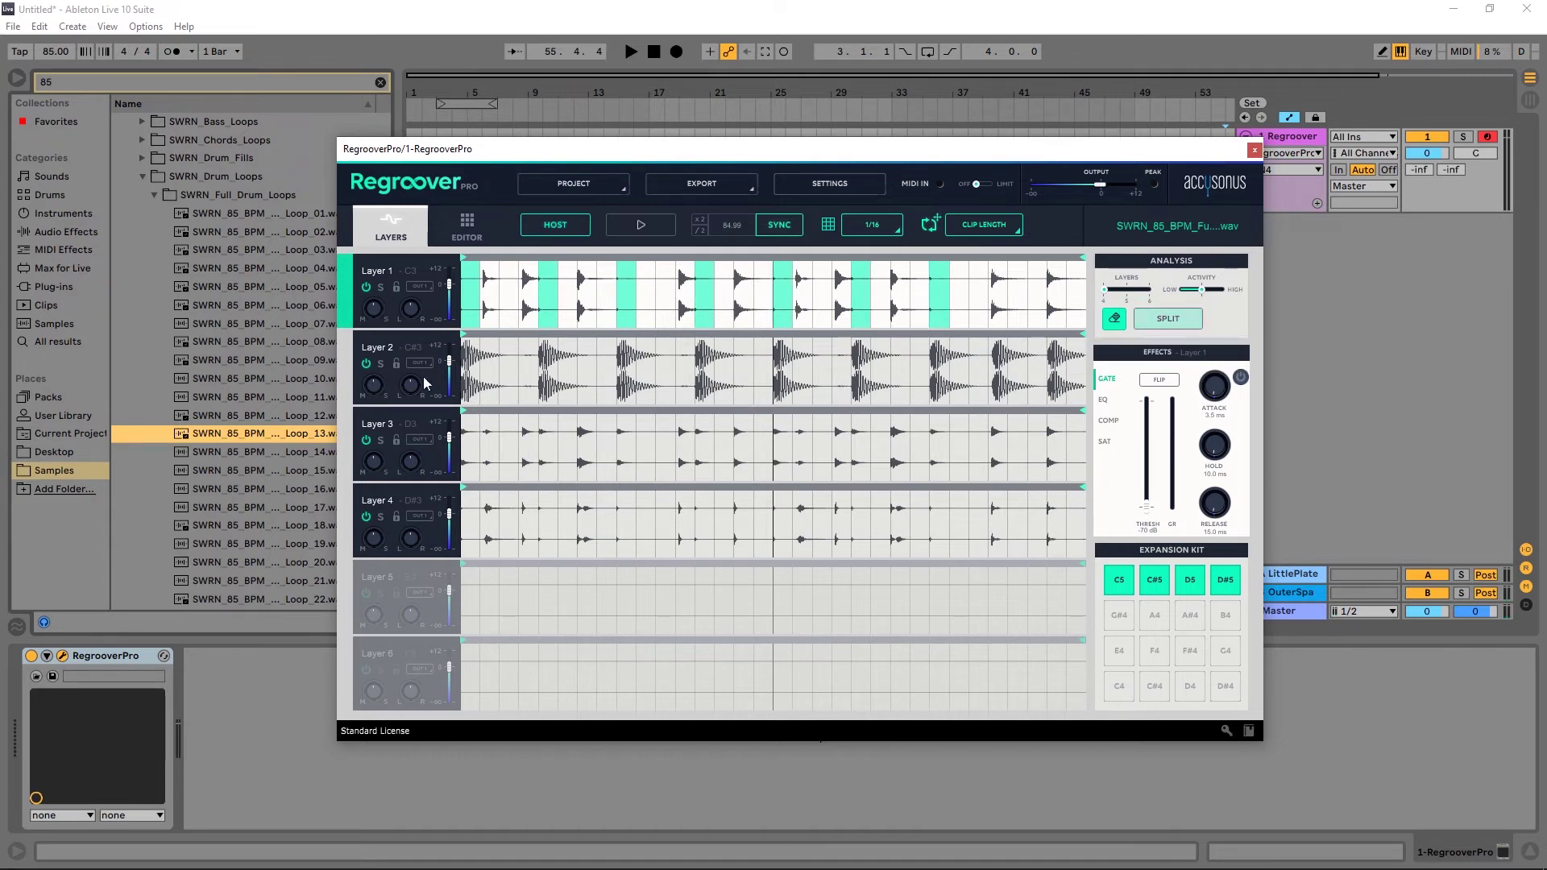
{"action": "left_click", "coordinate": [393, 438]}
{"action": "left_click", "coordinate": [398, 516]}
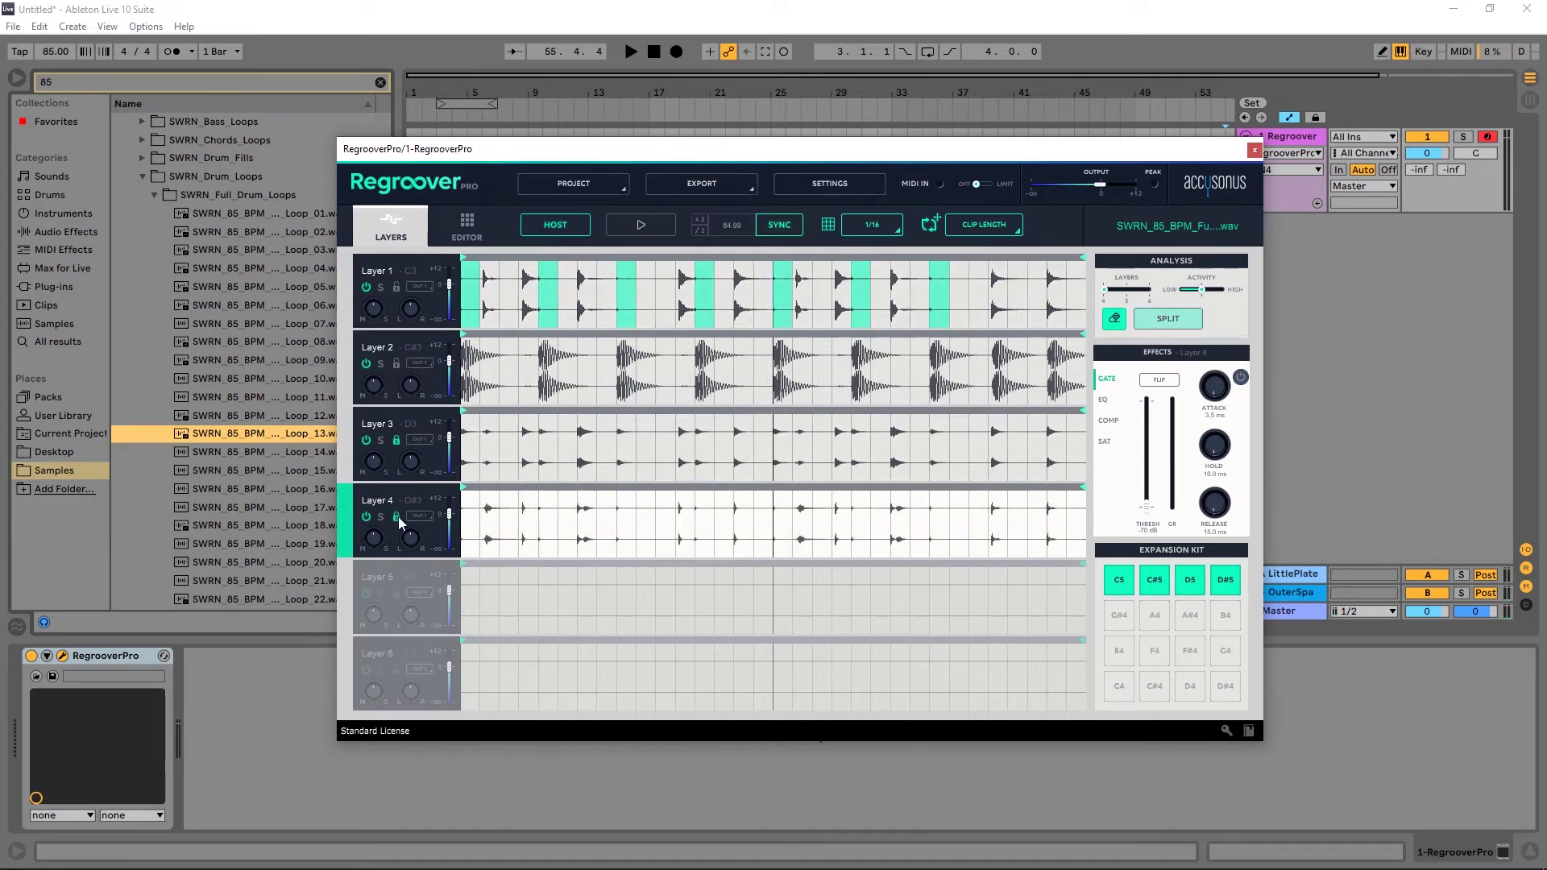
{"action": "left_click", "coordinate": [1152, 321]}
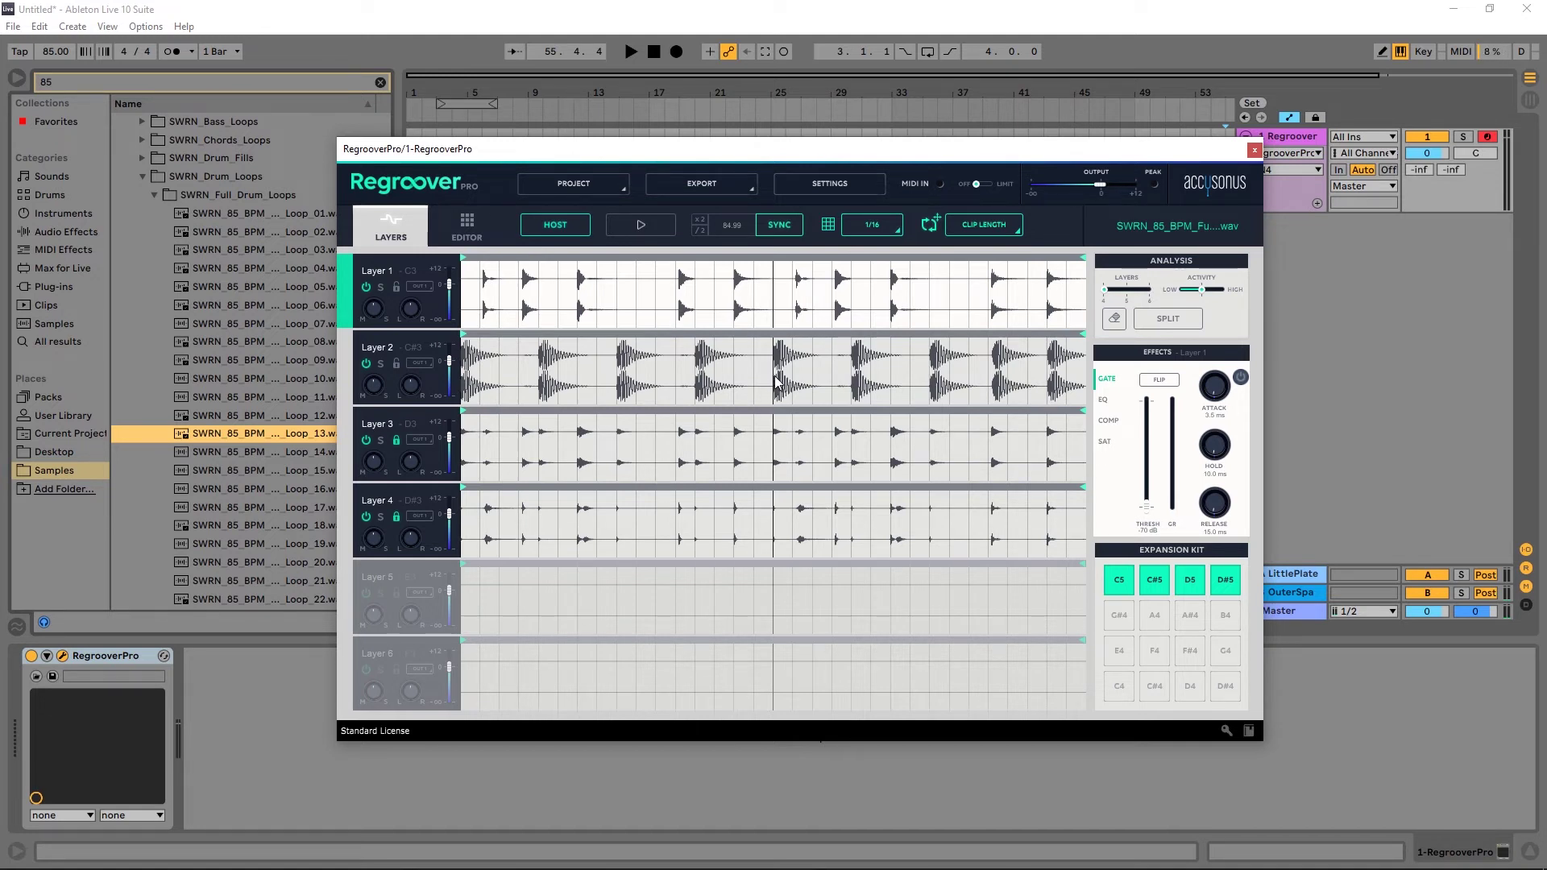
Assign a Layer 2 hit to pad G#4 and a Layer 1 hit to pad A4, then activate G#4.
{"action": "left_click", "coordinate": [802, 382]}
{"action": "left_click_drag", "start_coordinate": [782, 379], "coordinate": [809, 361]}
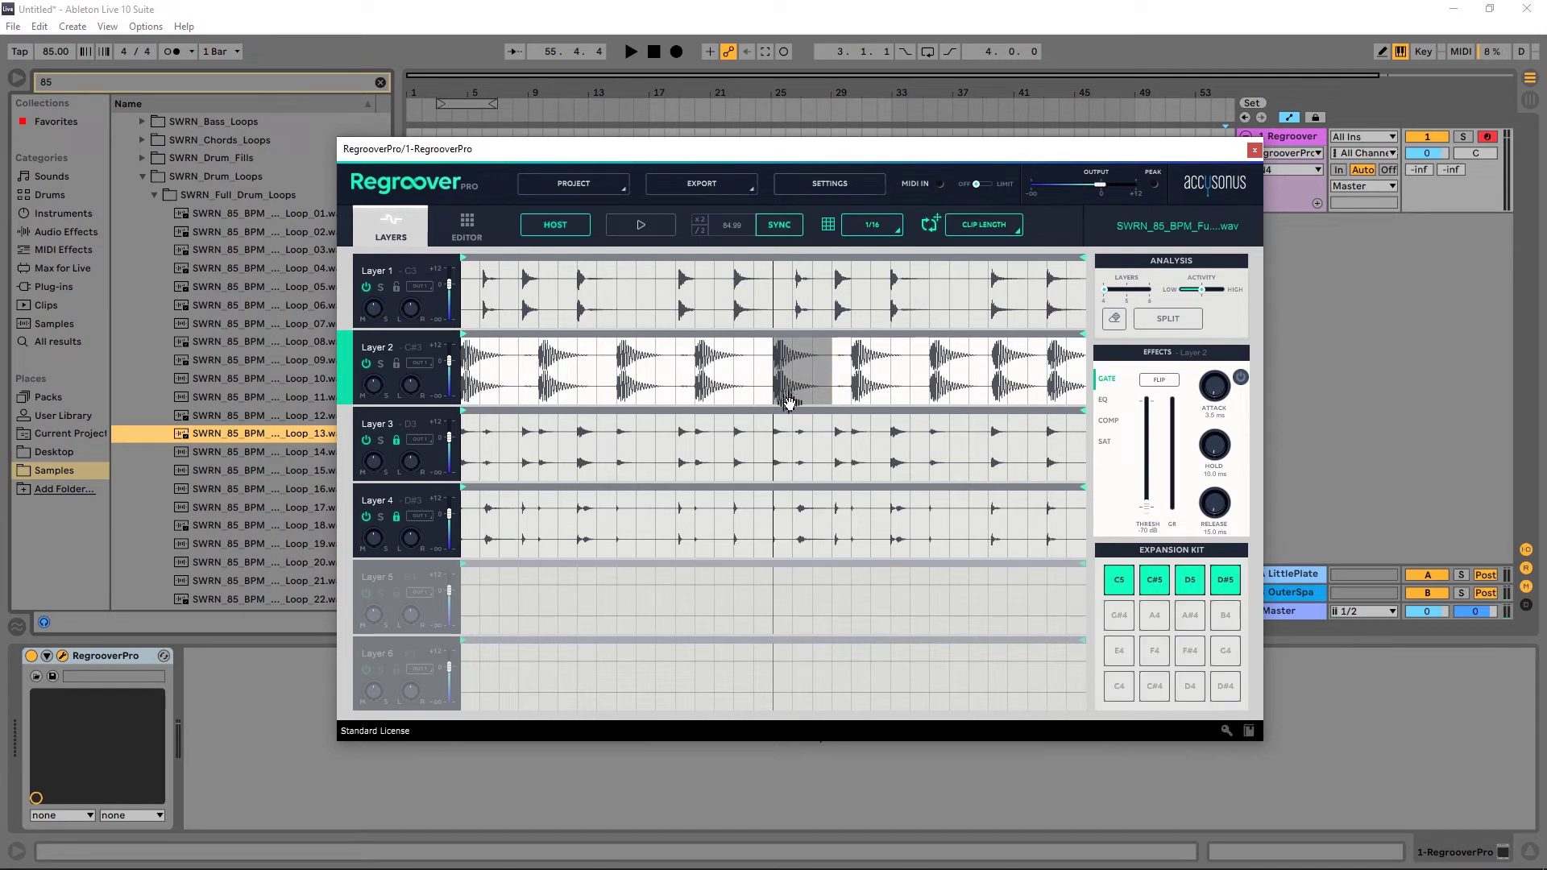
{"action": "left_click", "coordinate": [1119, 625]}
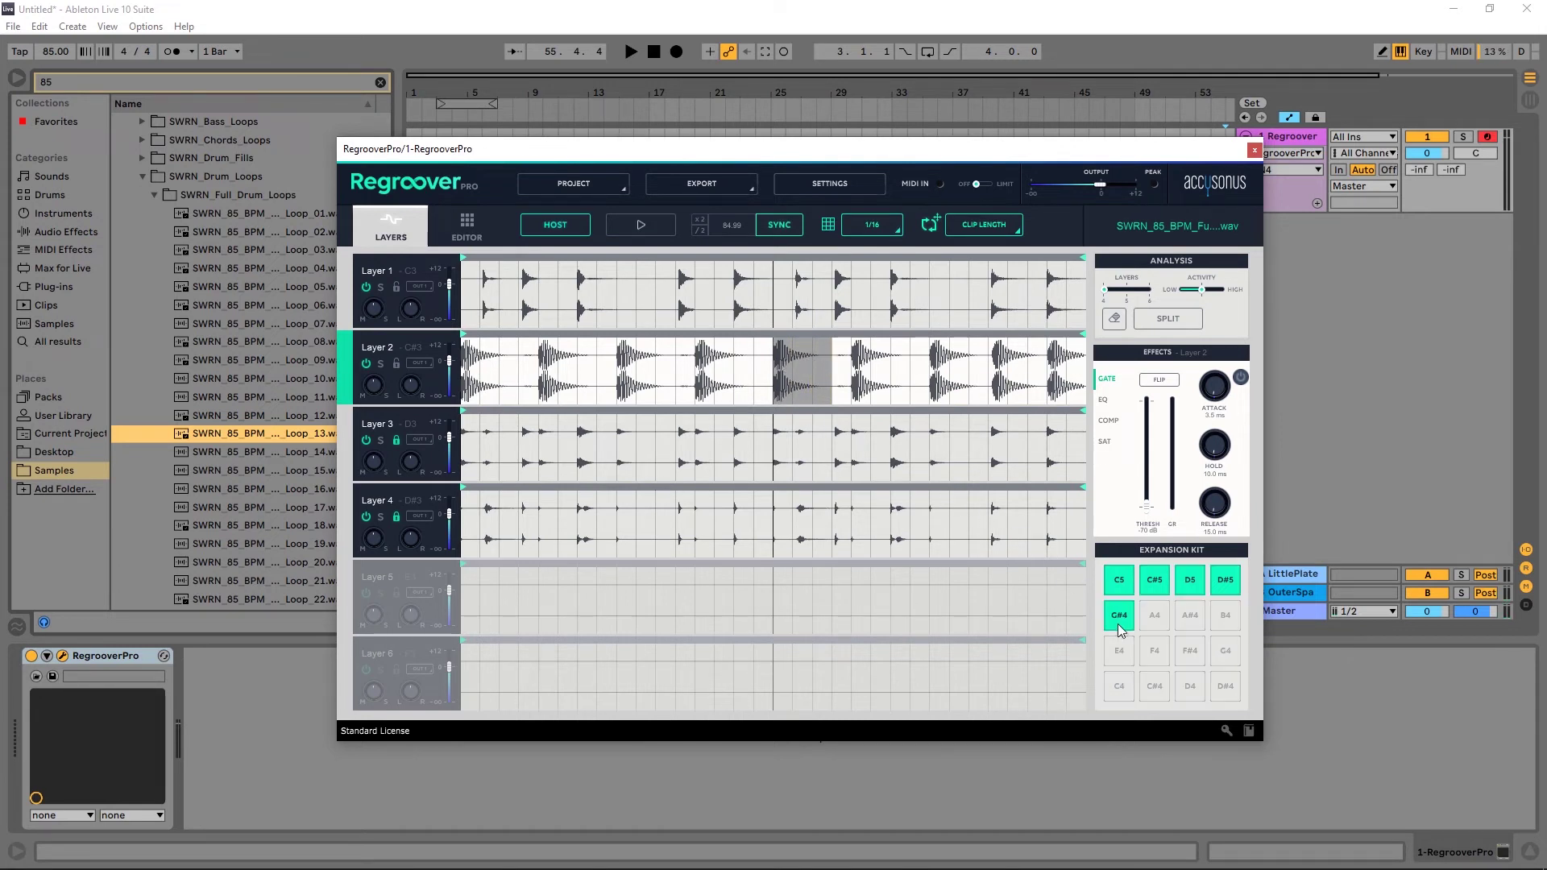
{"action": "left_click", "coordinate": [737, 304]}
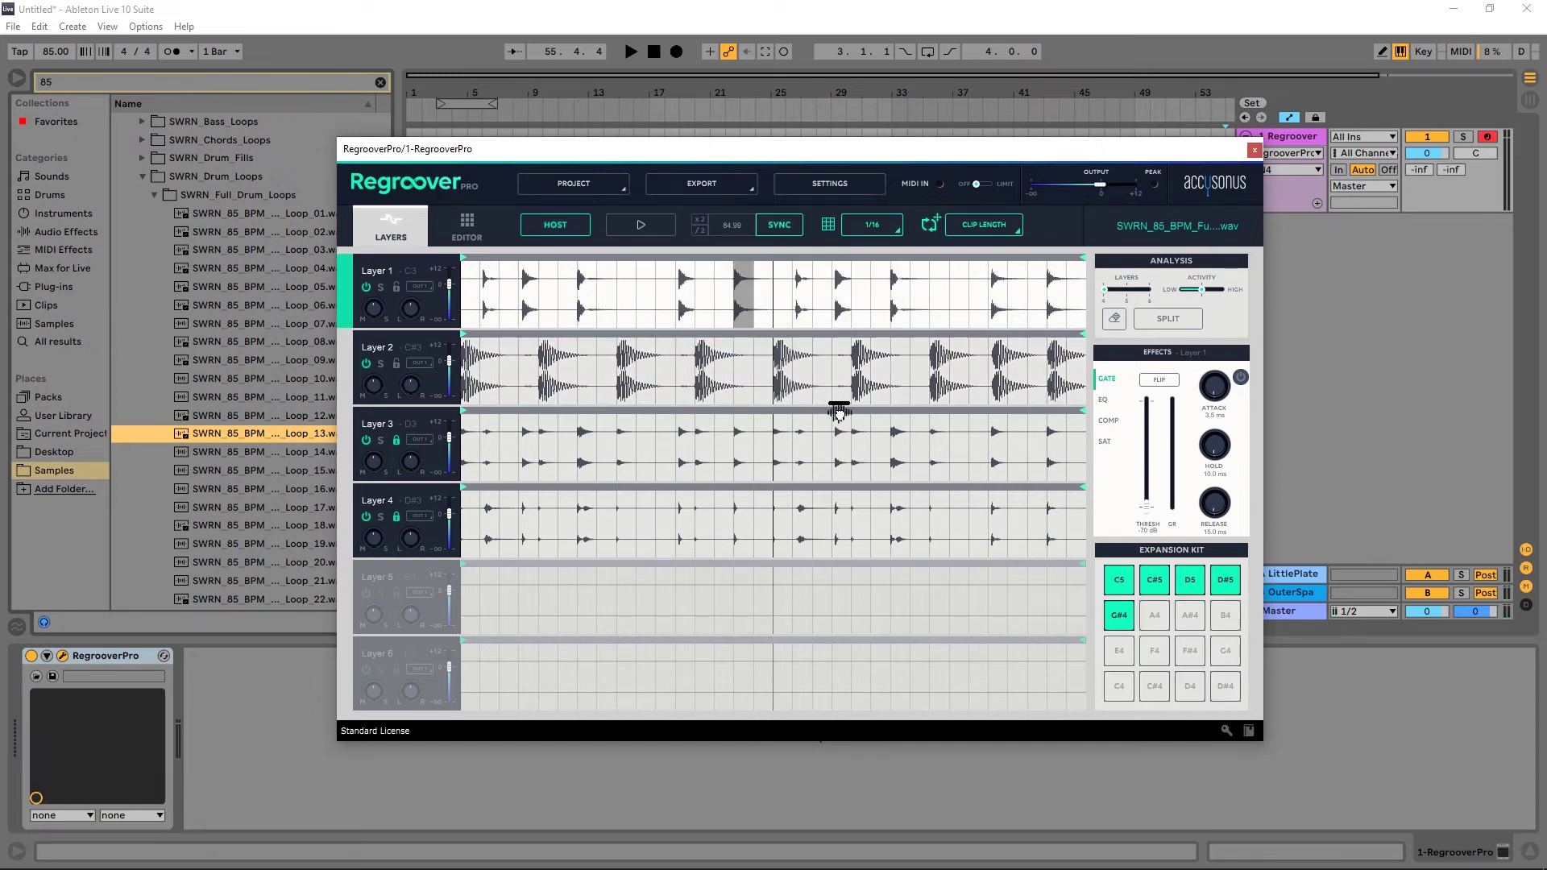
{"action": "left_click", "coordinate": [1158, 625]}
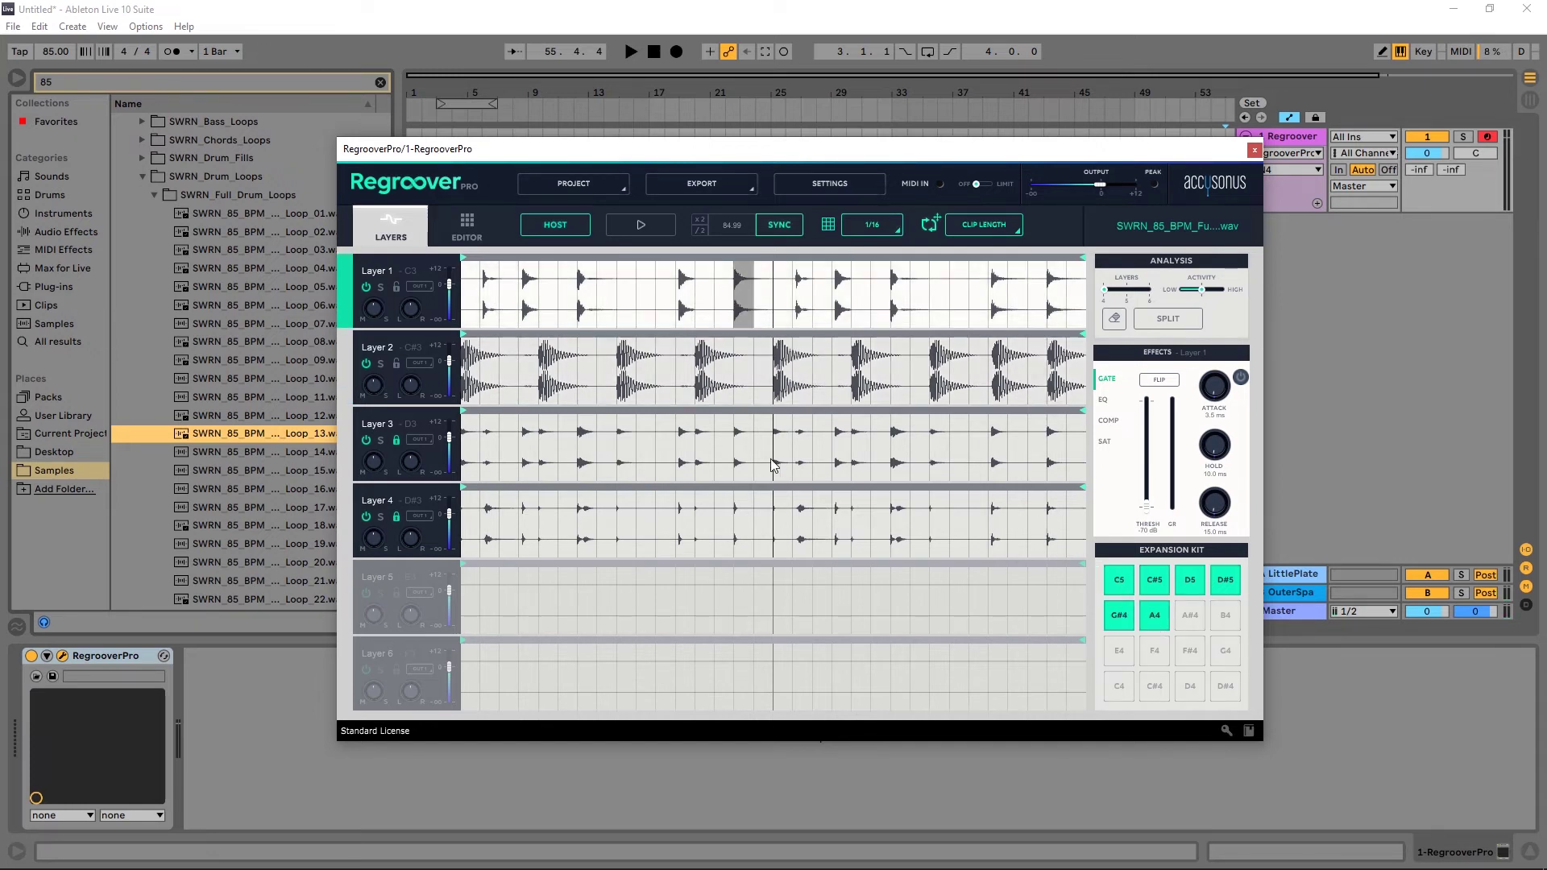
{"action": "left_click", "coordinate": [1118, 623]}
Insert a MIDI clip over bars 1–5 on the Regroover track.
{"action": "left_click_drag", "start_coordinate": [506, 148], "coordinate": [507, 259]}
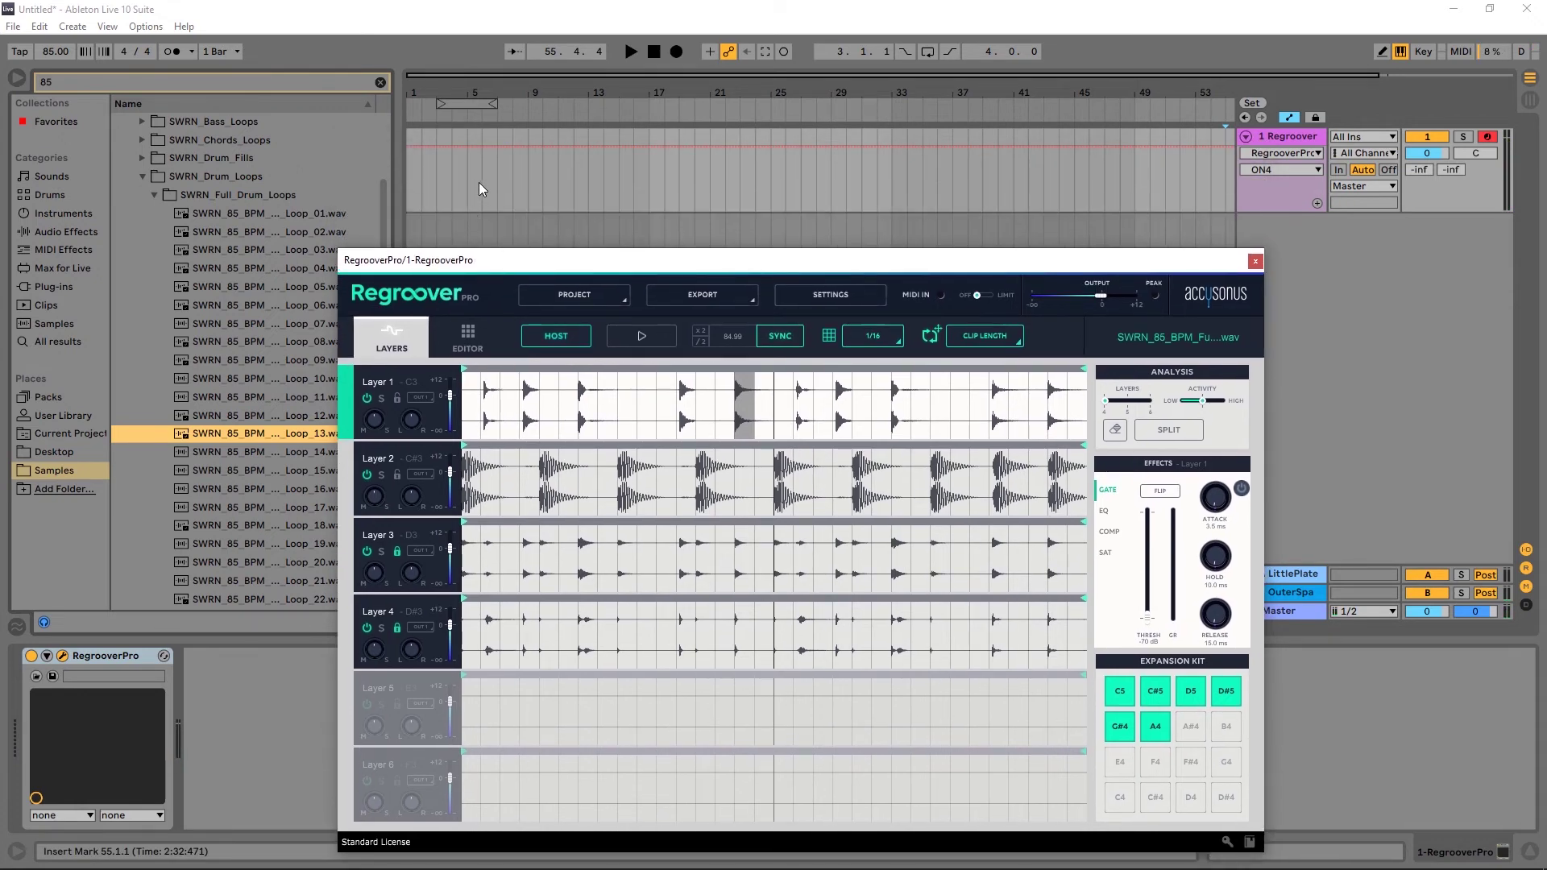
{"action": "left_click_drag", "start_coordinate": [478, 182], "coordinate": [431, 132]}
{"action": "right_click", "coordinate": [433, 133]}
{"action": "left_click", "coordinate": [530, 304]}
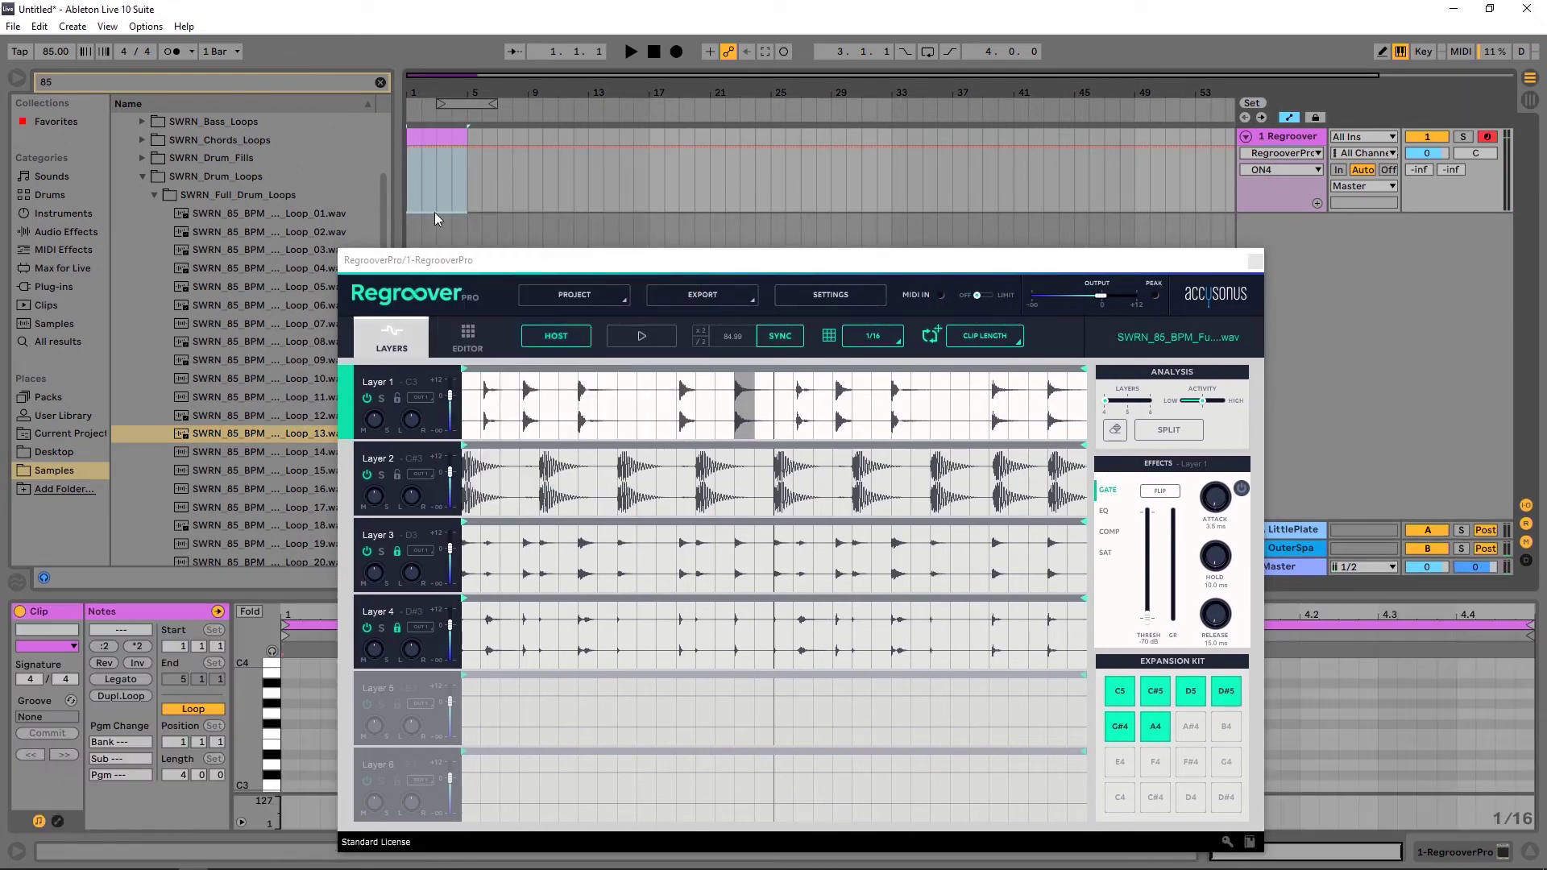
{"action": "left_click", "coordinate": [1255, 261]}
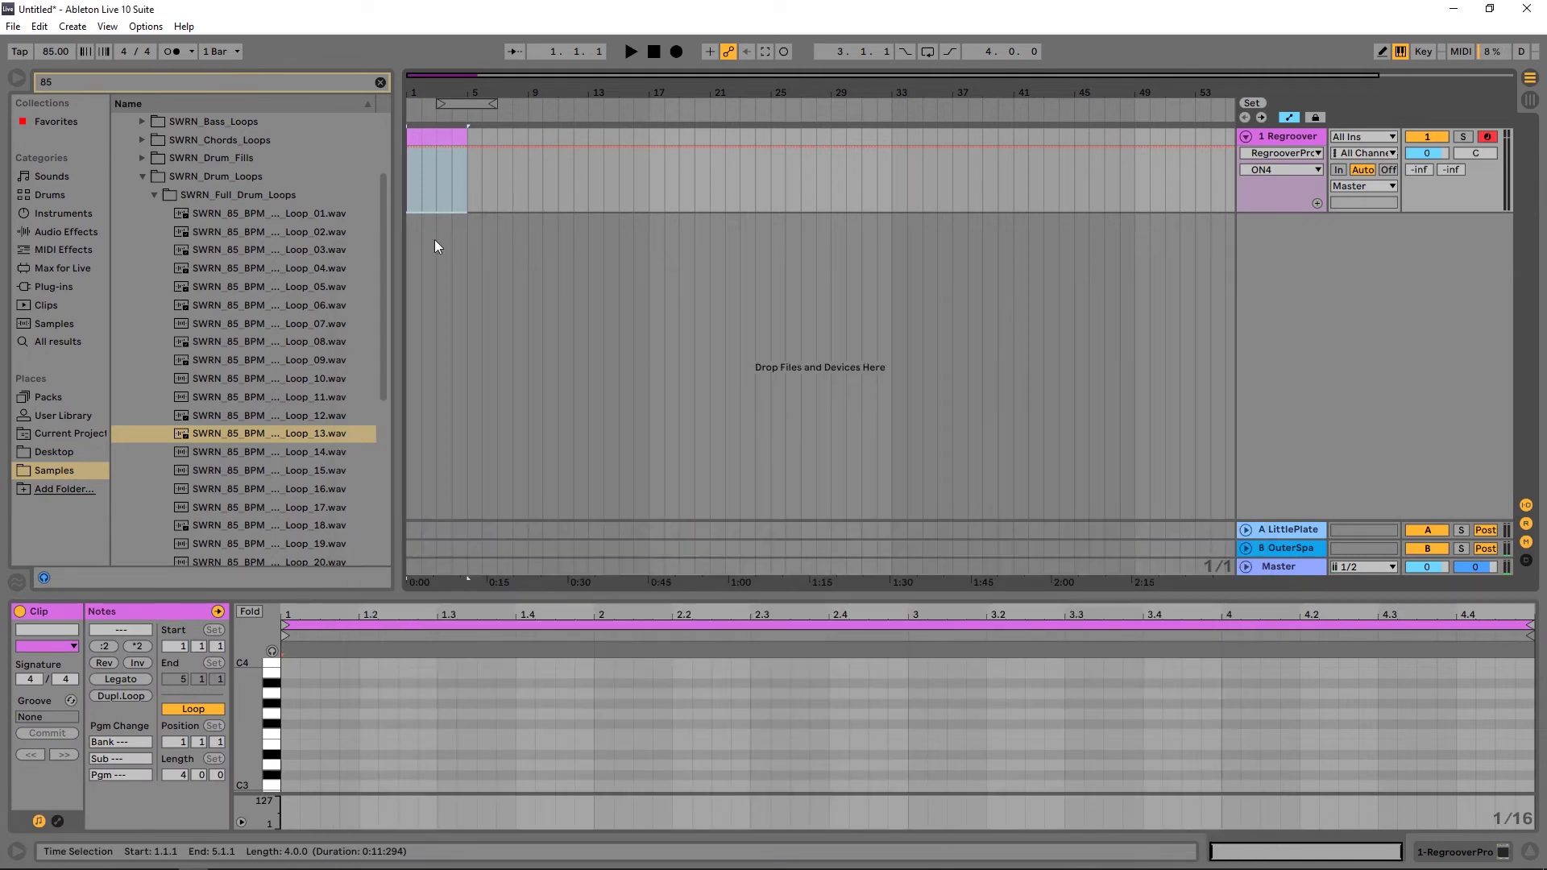
Draw C5 and C#5 hits in bar 1 at 1.2, 1.2.3, 1.3.2 and 1.3.4 while playing the clip.
{"action": "scroll", "coordinate": [347, 729], "scroll_direction": "up", "scroll_amount": 10}
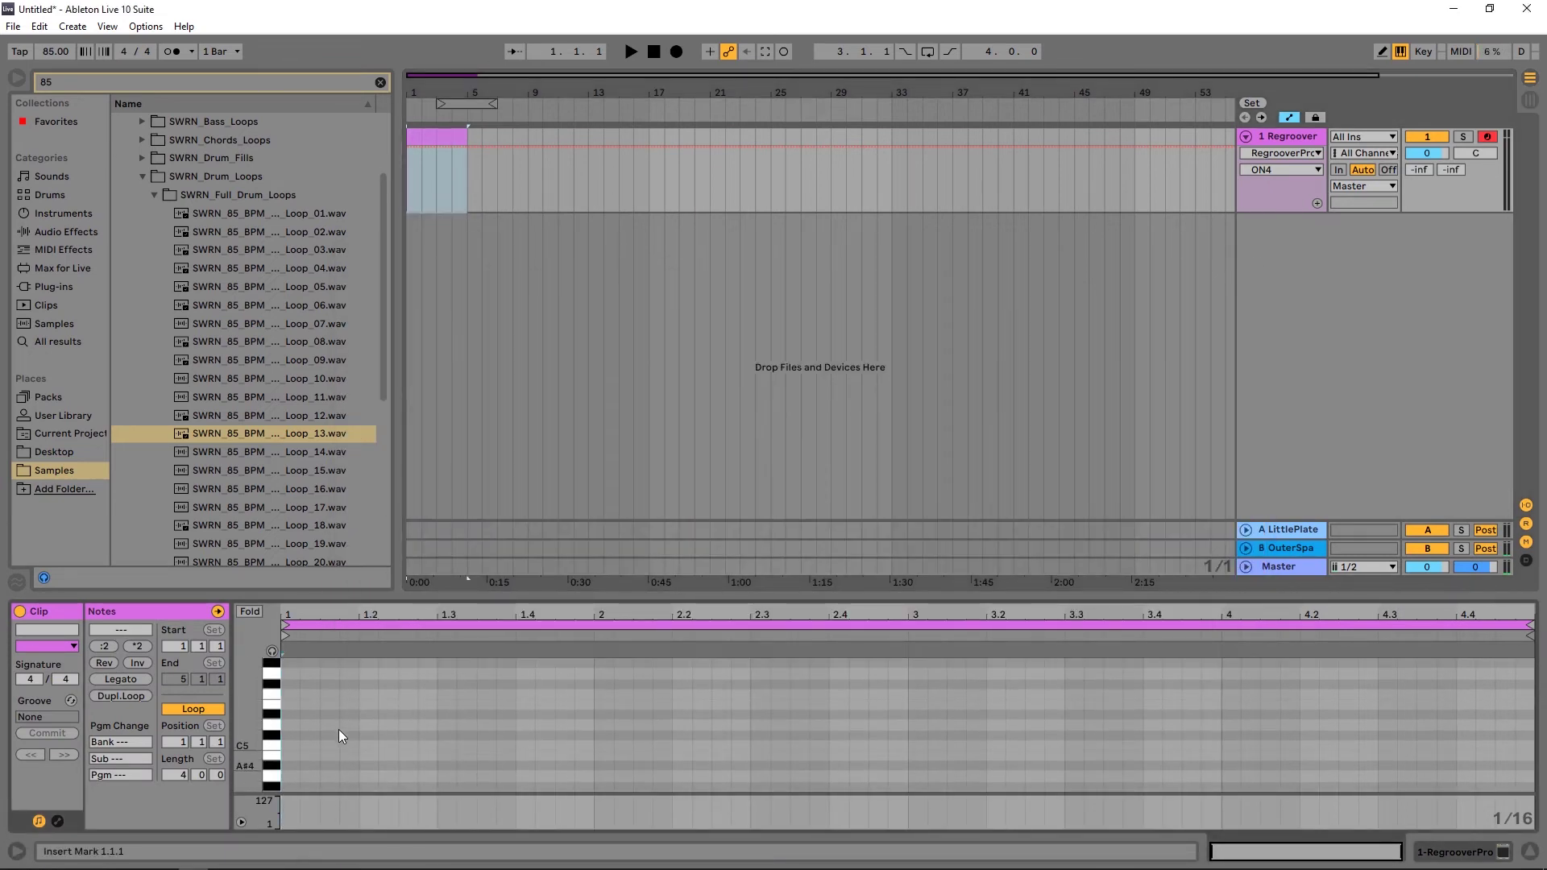
{"action": "key", "text": "b"}
{"action": "left_click_drag", "start_coordinate": [286, 745], "coordinate": [439, 733]}
{"action": "left_click", "coordinate": [367, 734]}
{"action": "key", "text": "space"}
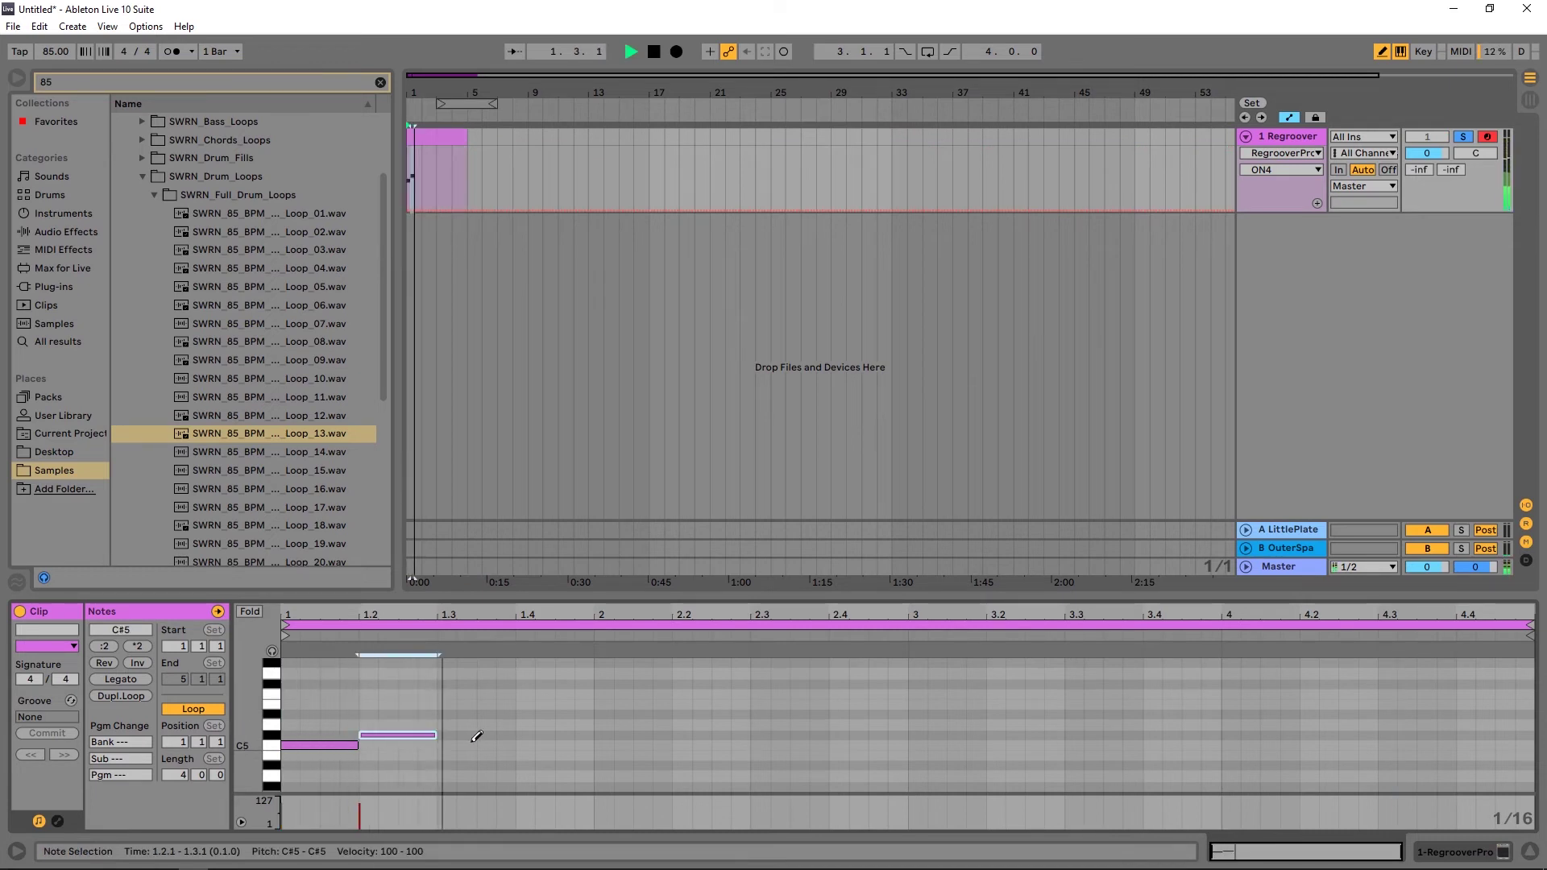
{"action": "left_click", "coordinate": [409, 745]}
{"action": "left_click", "coordinate": [466, 744]}
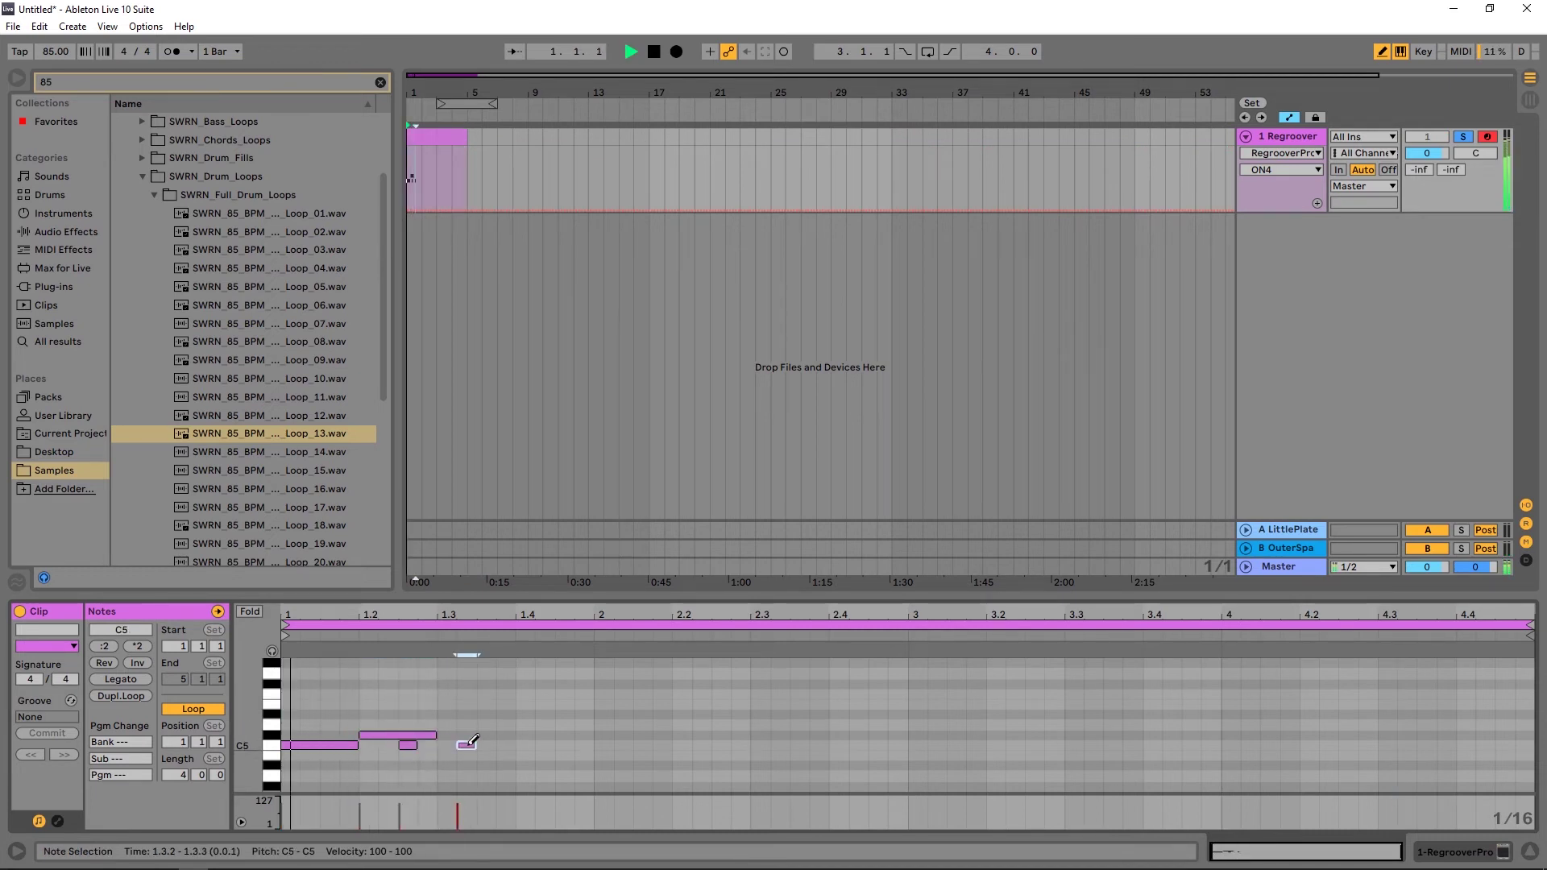
{"action": "left_click", "coordinate": [506, 735]}
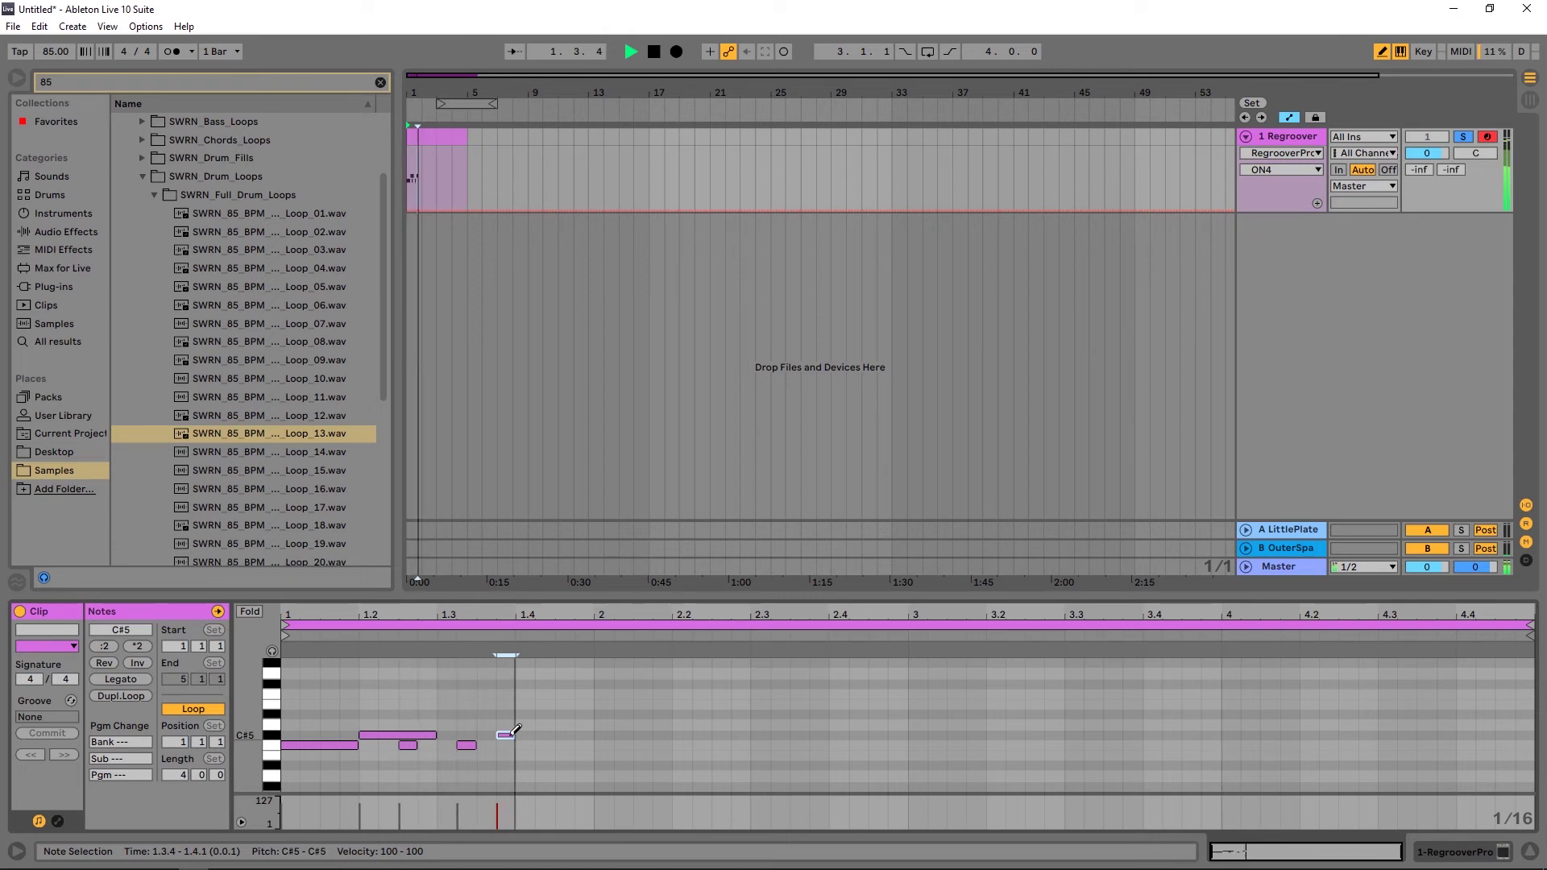
{"action": "left_click_drag", "start_coordinate": [521, 733], "coordinate": [596, 733]}
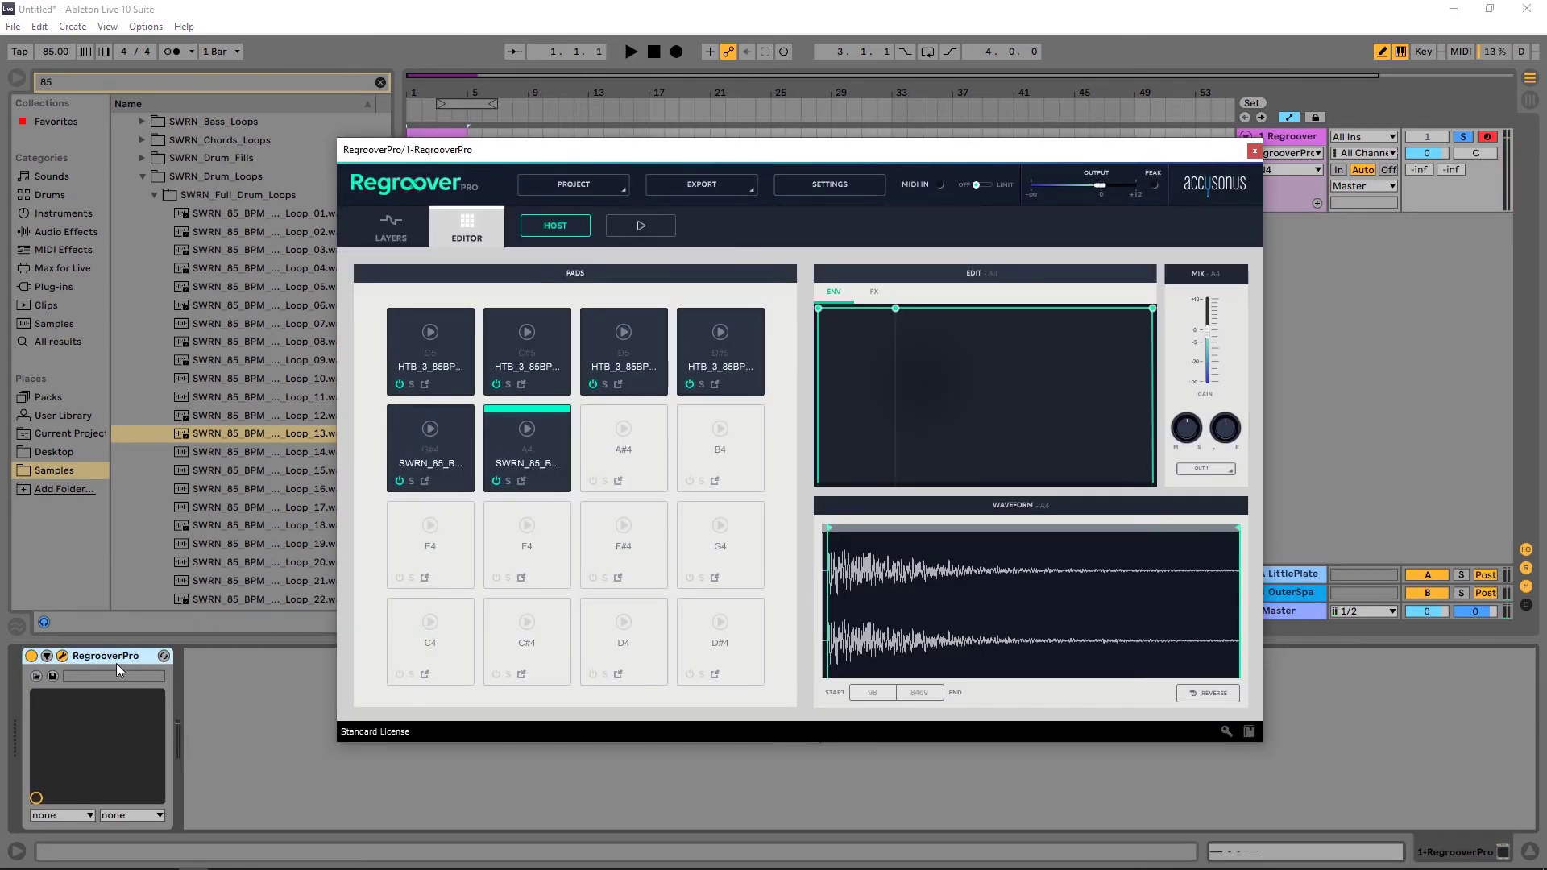
Draw G#4 hits at 1.1.1, 1.2.3 and 1.3.2 in the clip and play it back.
{"action": "double_click", "coordinate": [433, 133]}
{"action": "left_click_drag", "start_coordinate": [599, 149], "coordinate": [828, 92]}
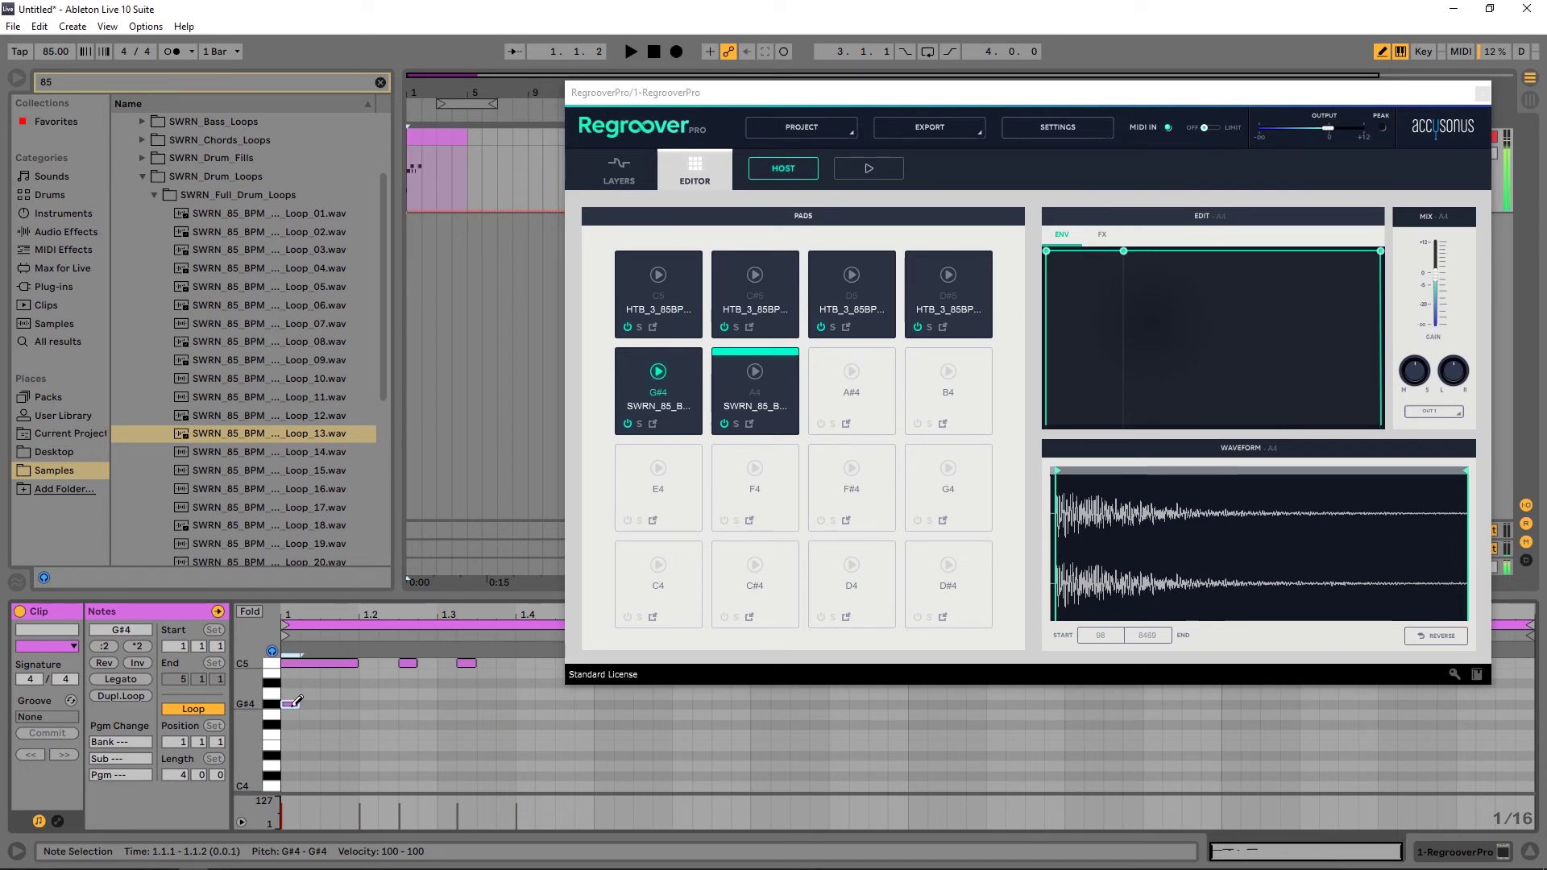
{"action": "mouse_move", "coordinate": [296, 703]}
{"action": "left_mouse_down"}
{"action": "mouse_move", "coordinate": [376, 703]}
{"action": "mouse_move", "coordinate": [358, 703]}
{"action": "left_mouse_up"}
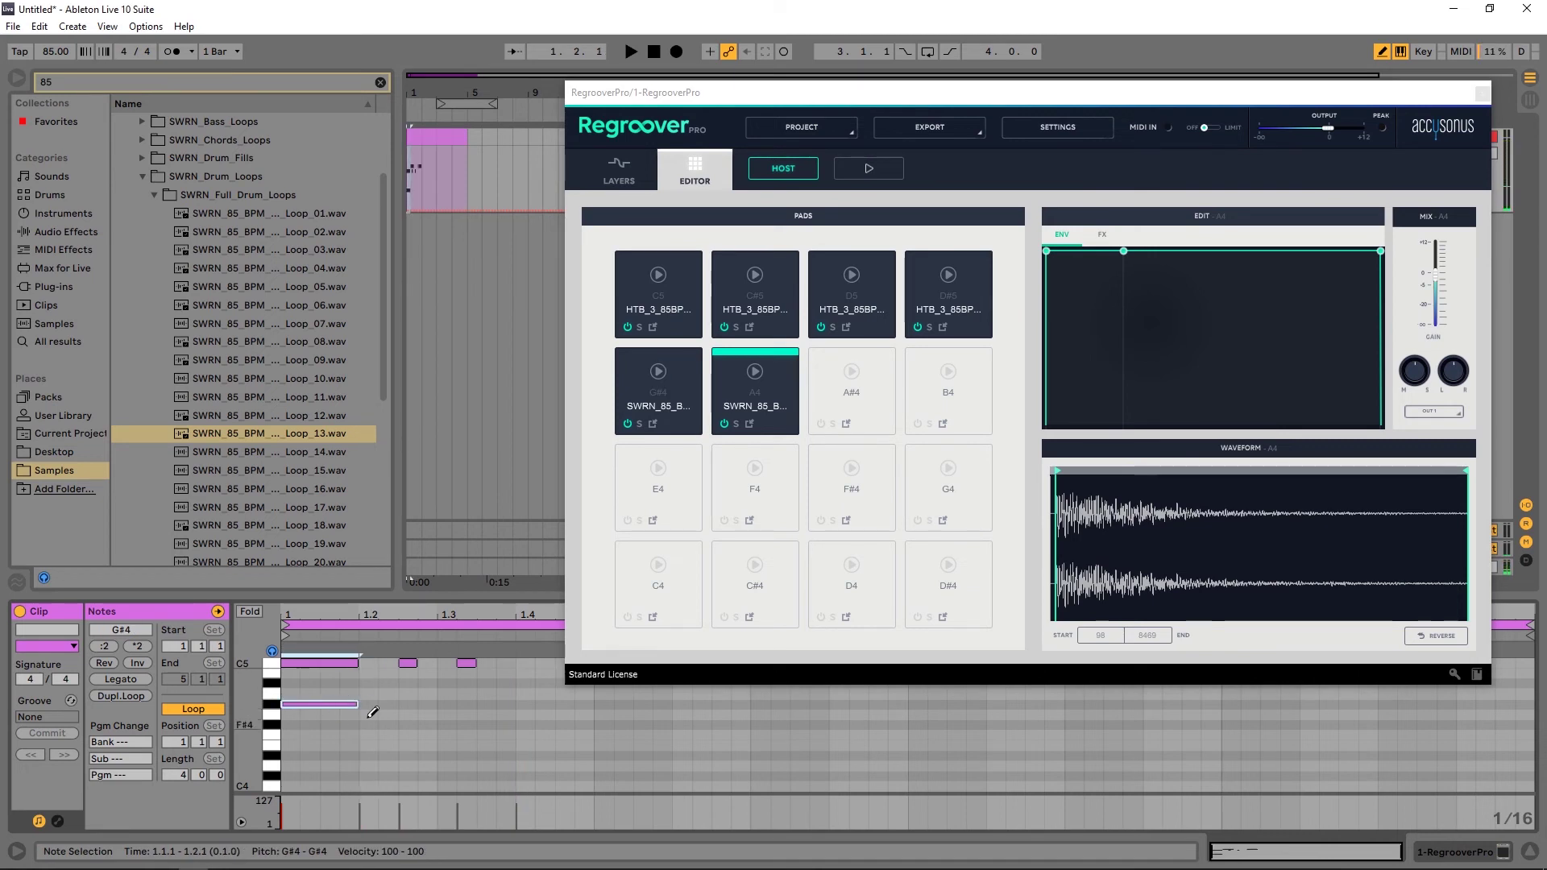
{"action": "left_click", "coordinate": [408, 704]}
{"action": "left_click", "coordinate": [466, 705]}
{"action": "key", "text": "space"}
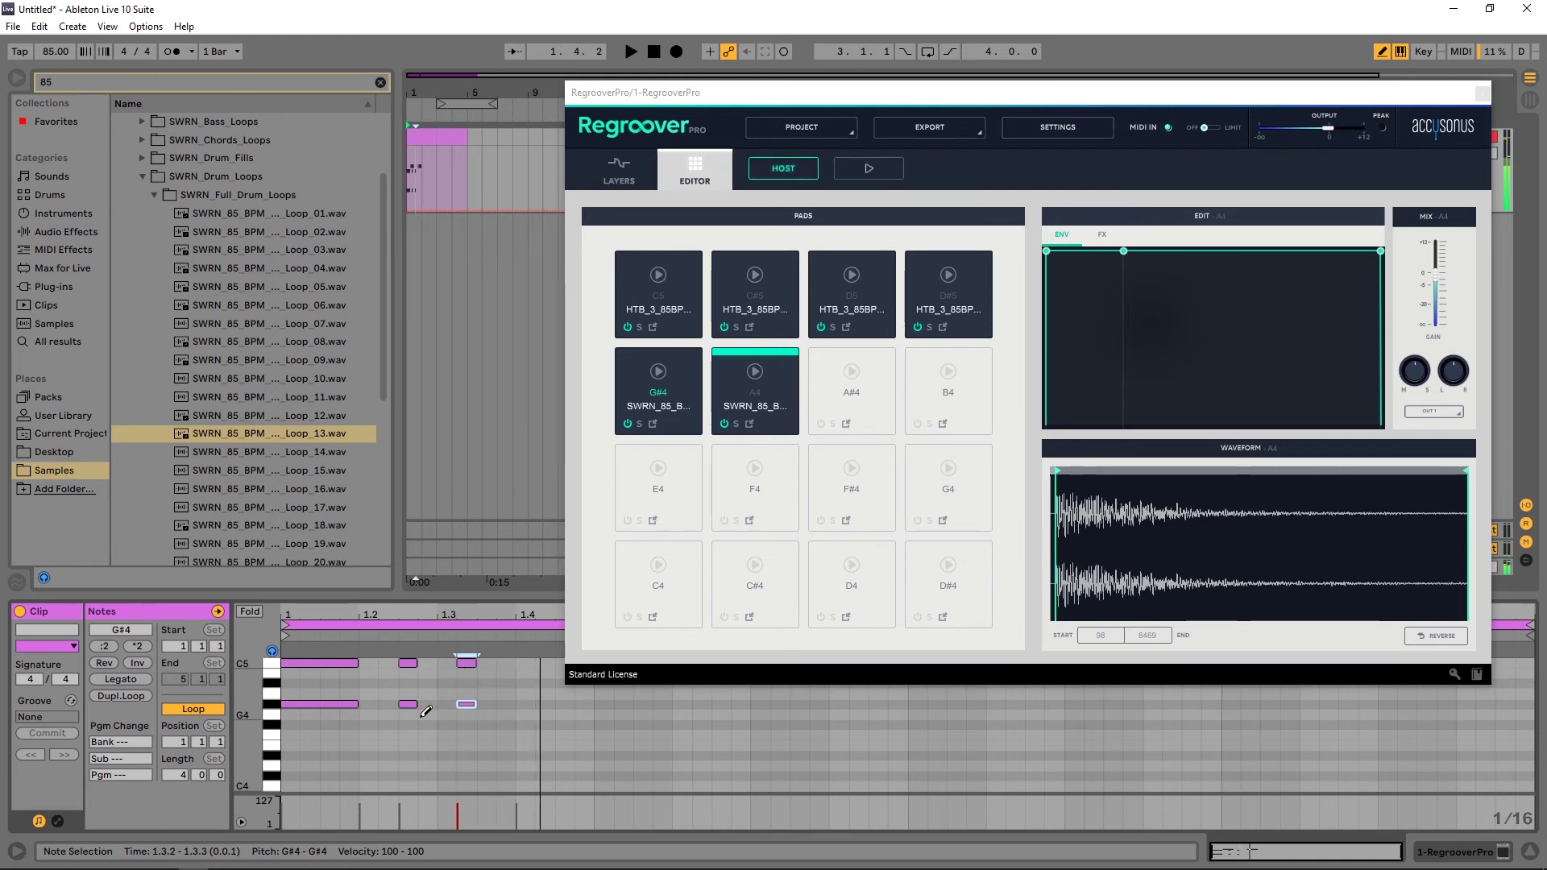
{"action": "scroll", "coordinate": [421, 709], "scroll_direction": "up", "scroll_amount": 1}
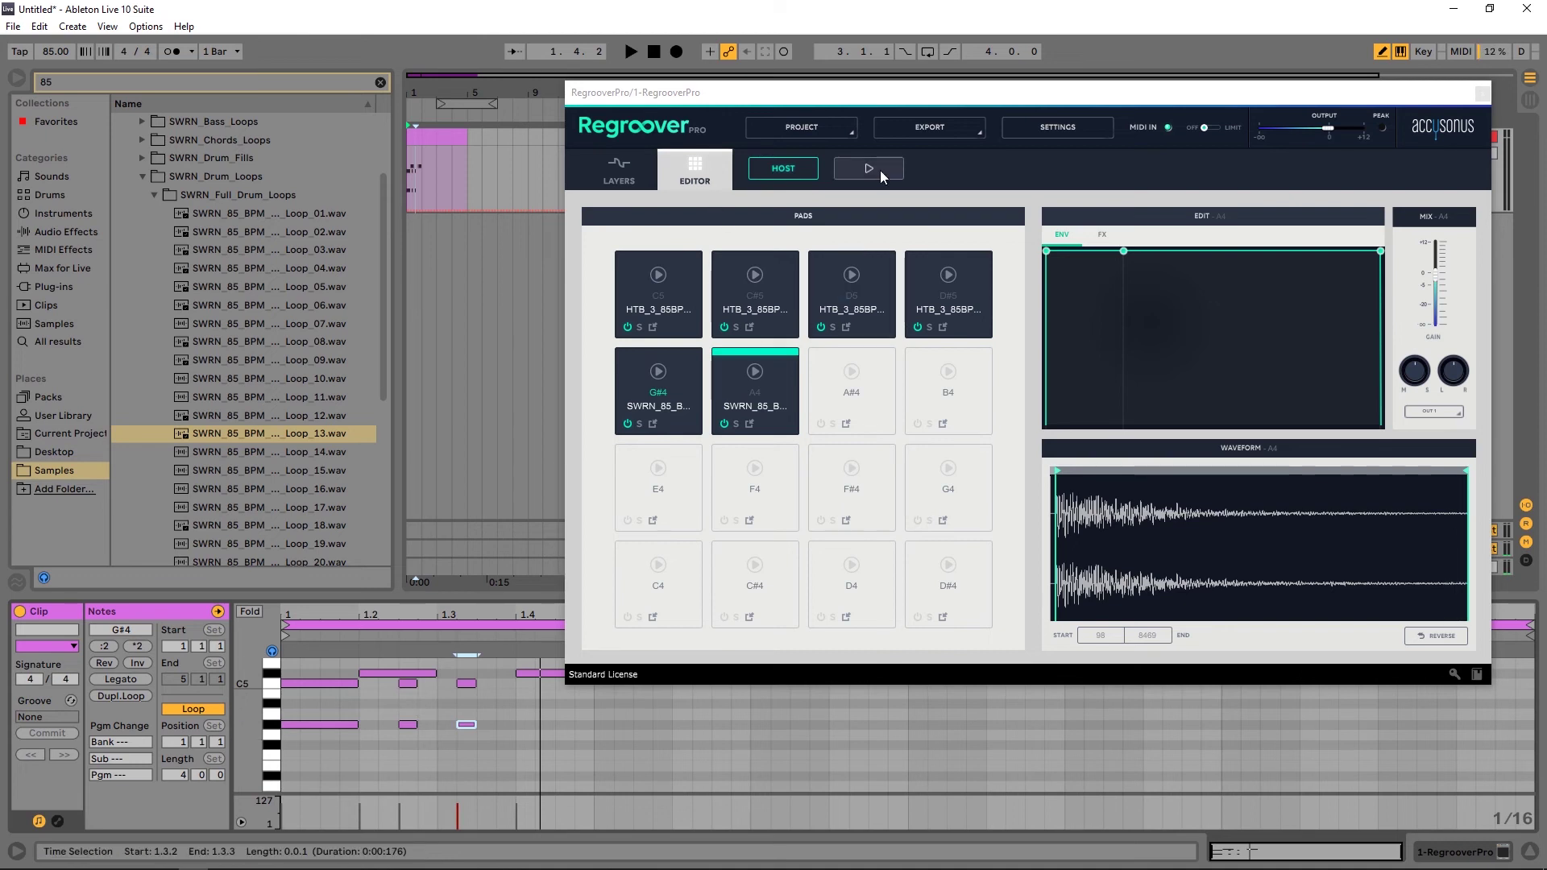
Export the Expansion Kit Pads into a newly made 'New folder' on the Desktop.
{"action": "left_click", "coordinate": [935, 128]}
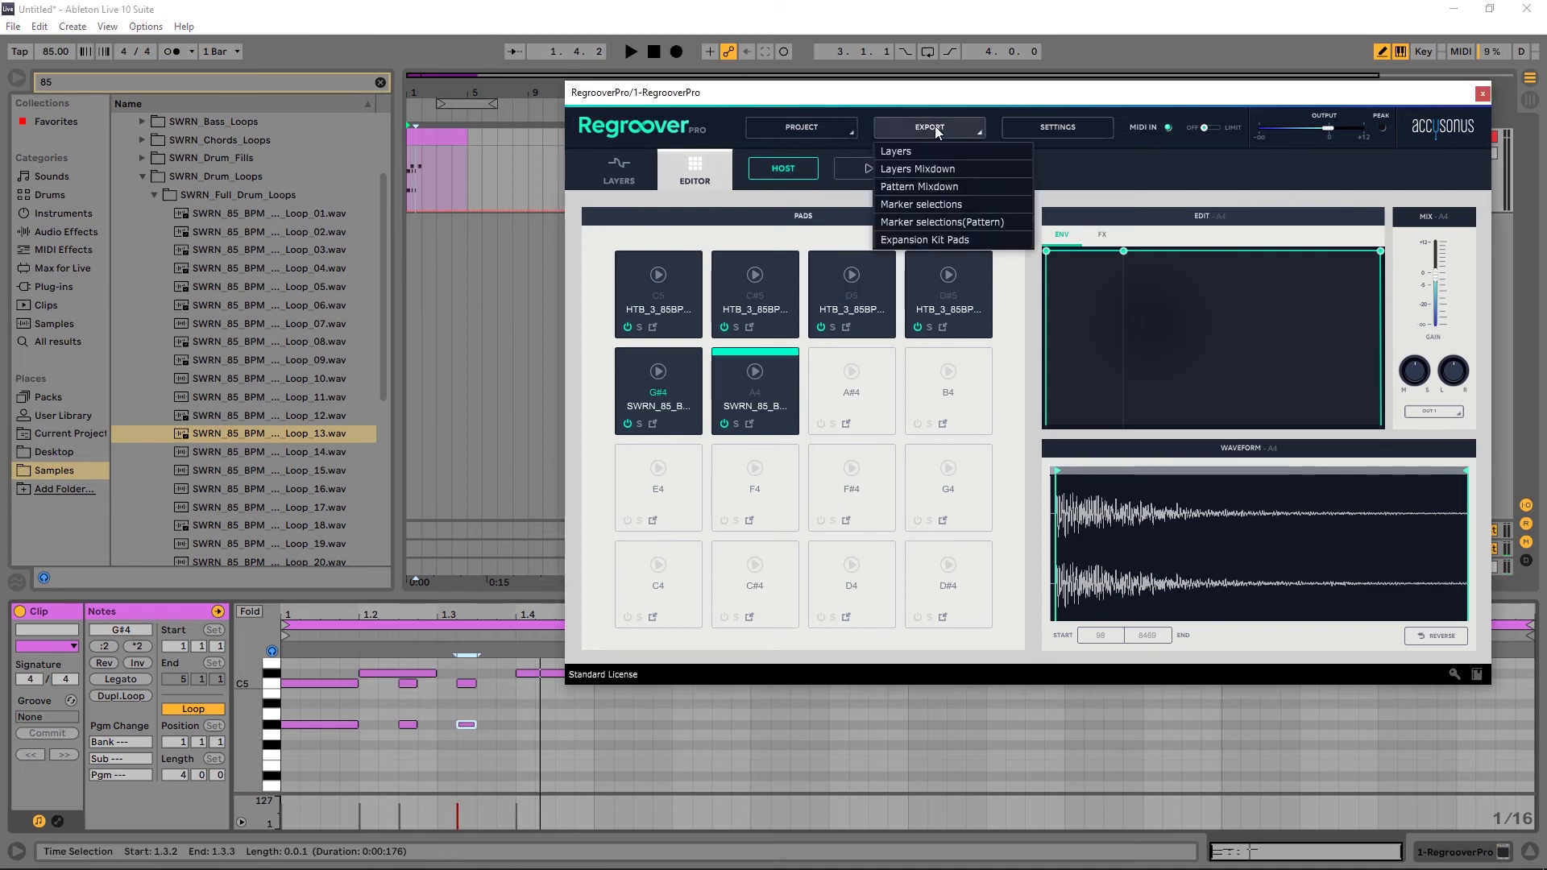
{"action": "left_click", "coordinate": [918, 240]}
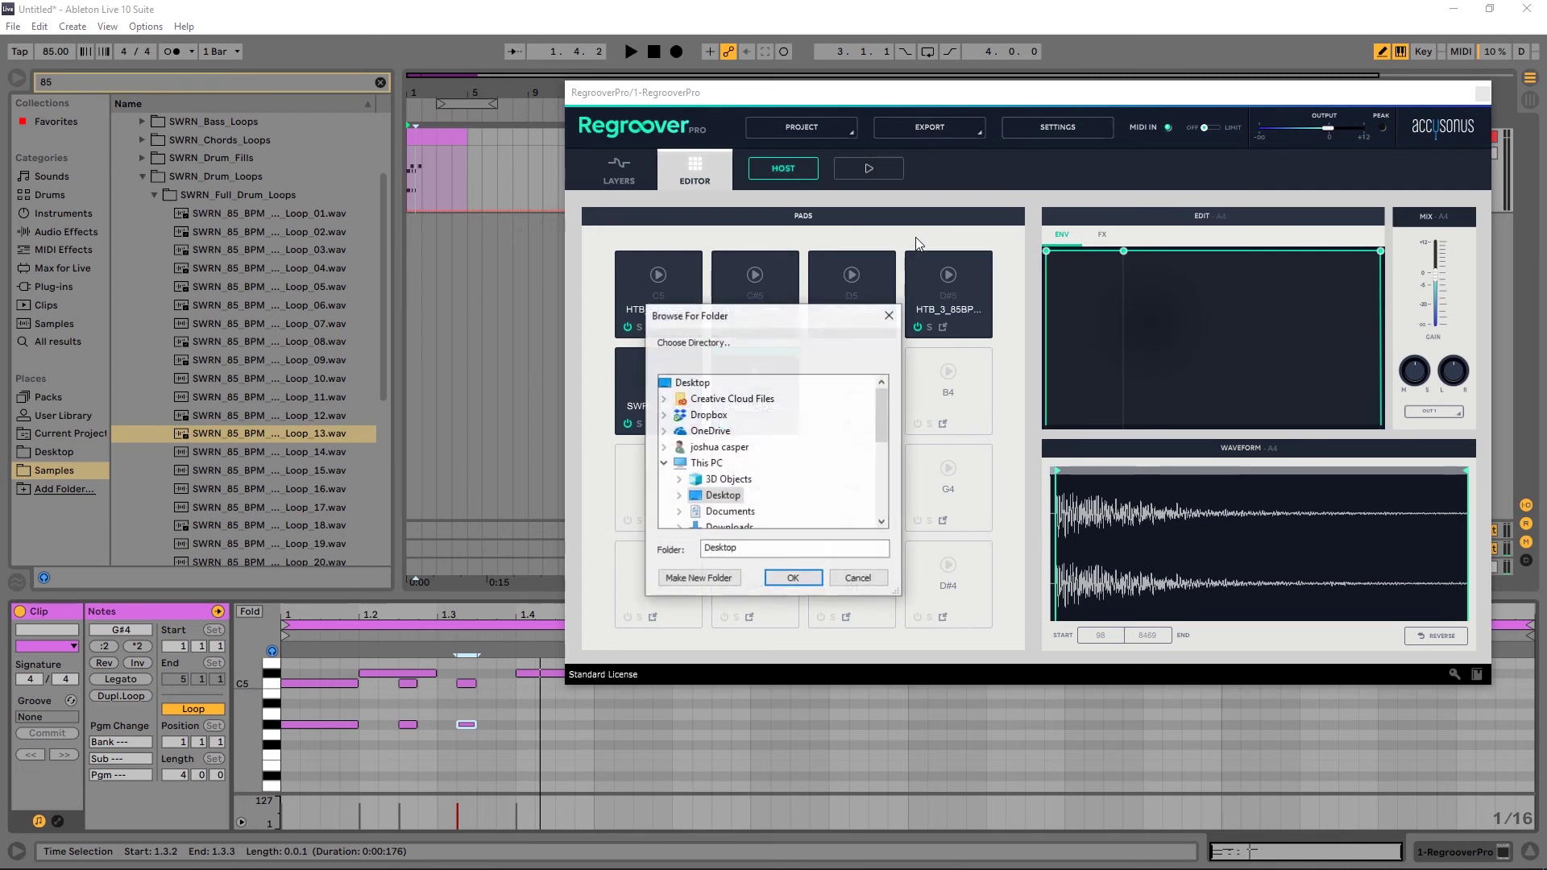
{"action": "left_click", "coordinate": [681, 496]}
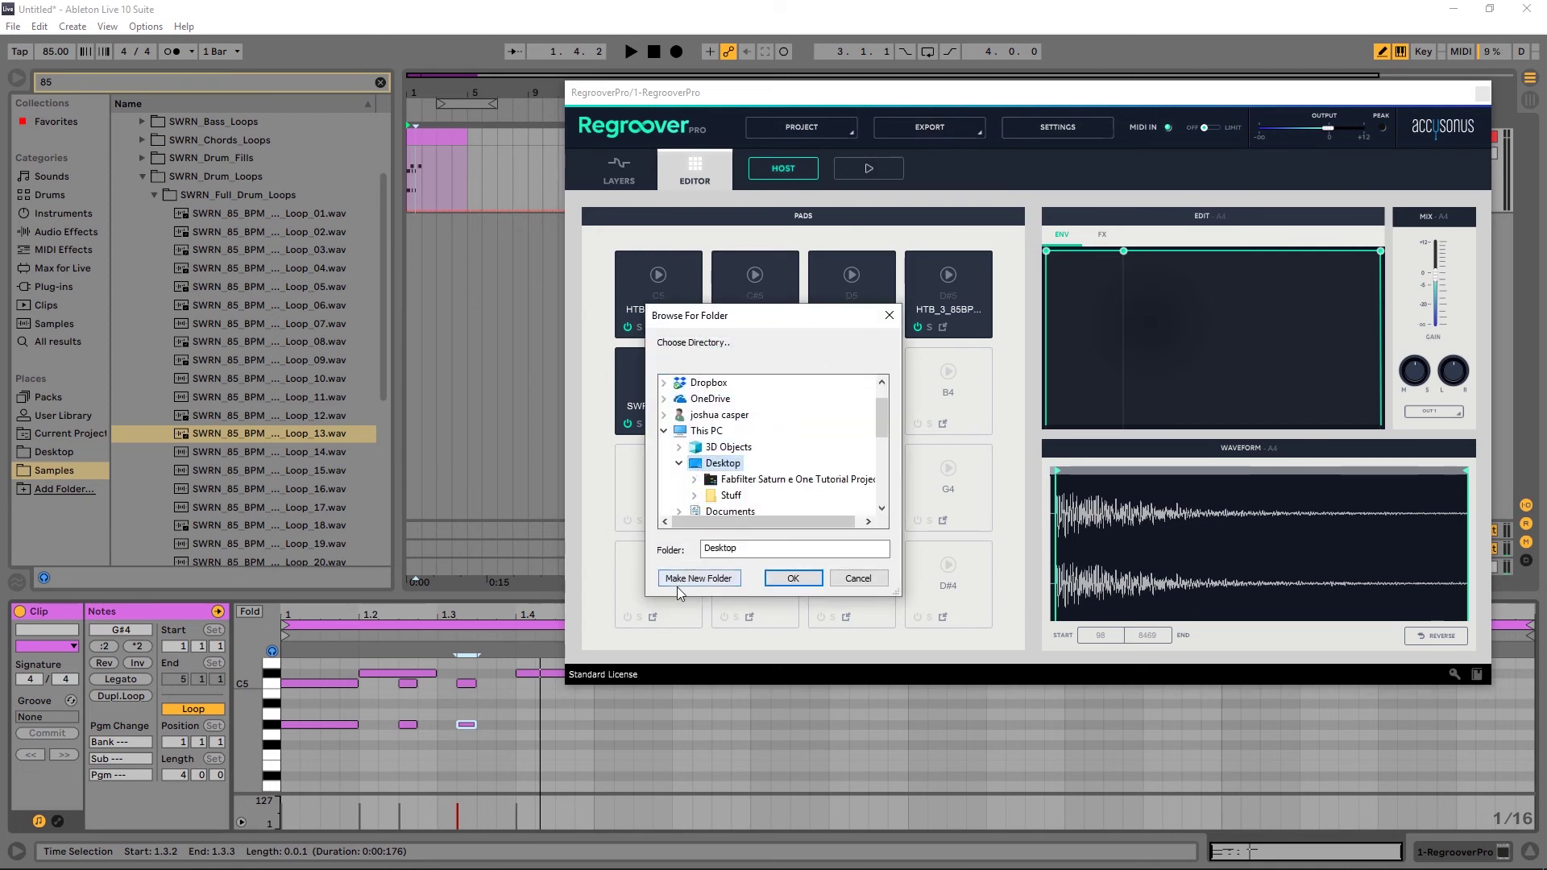
{"action": "left_click", "coordinate": [697, 579]}
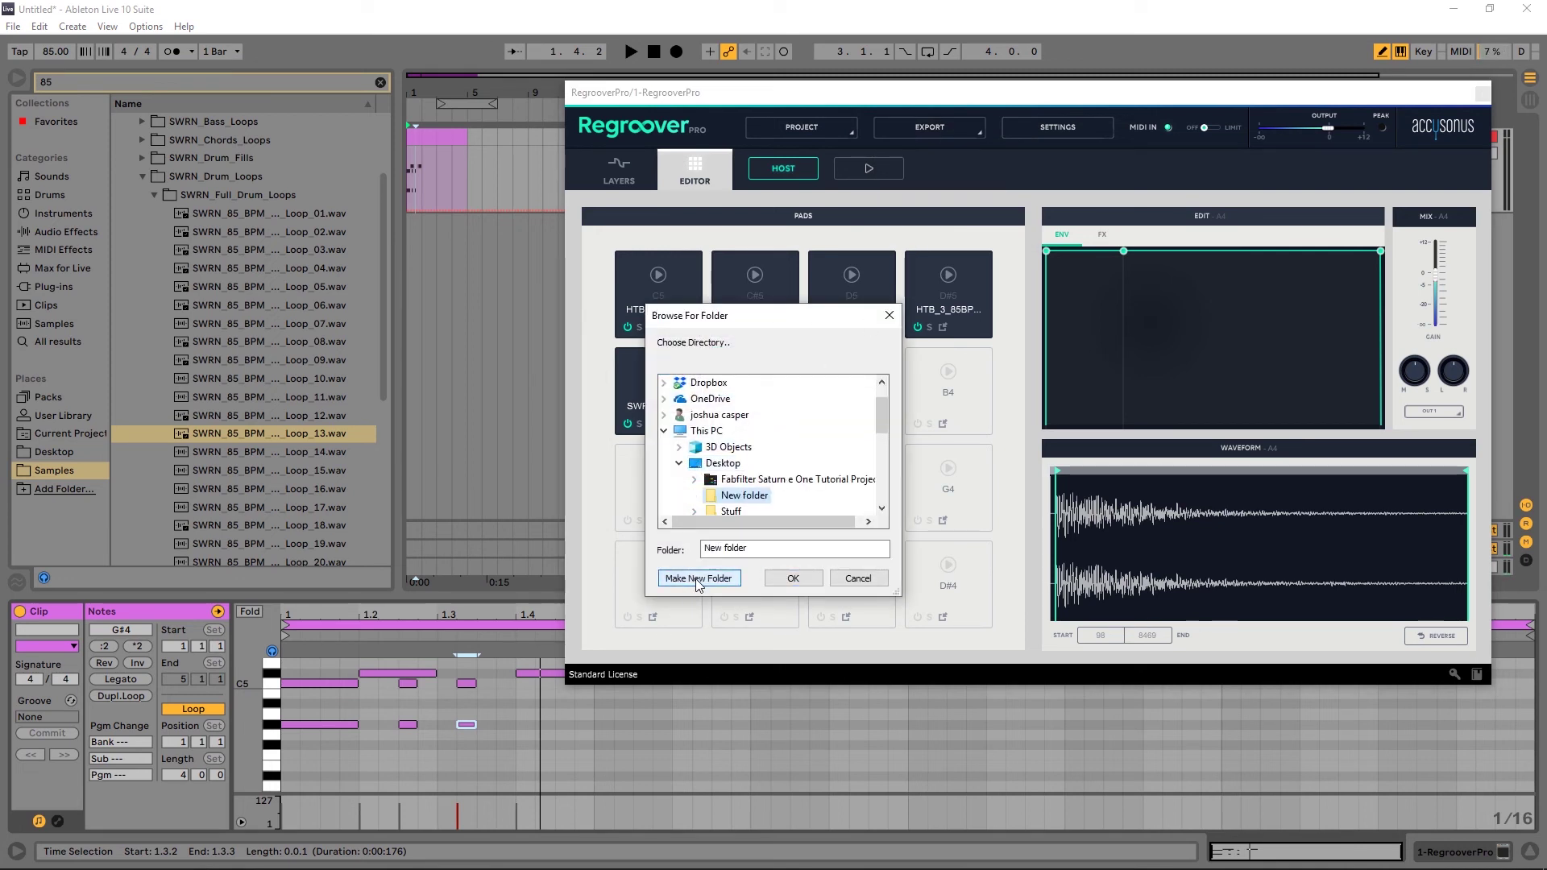
{"action": "left_click", "coordinate": [795, 579]}
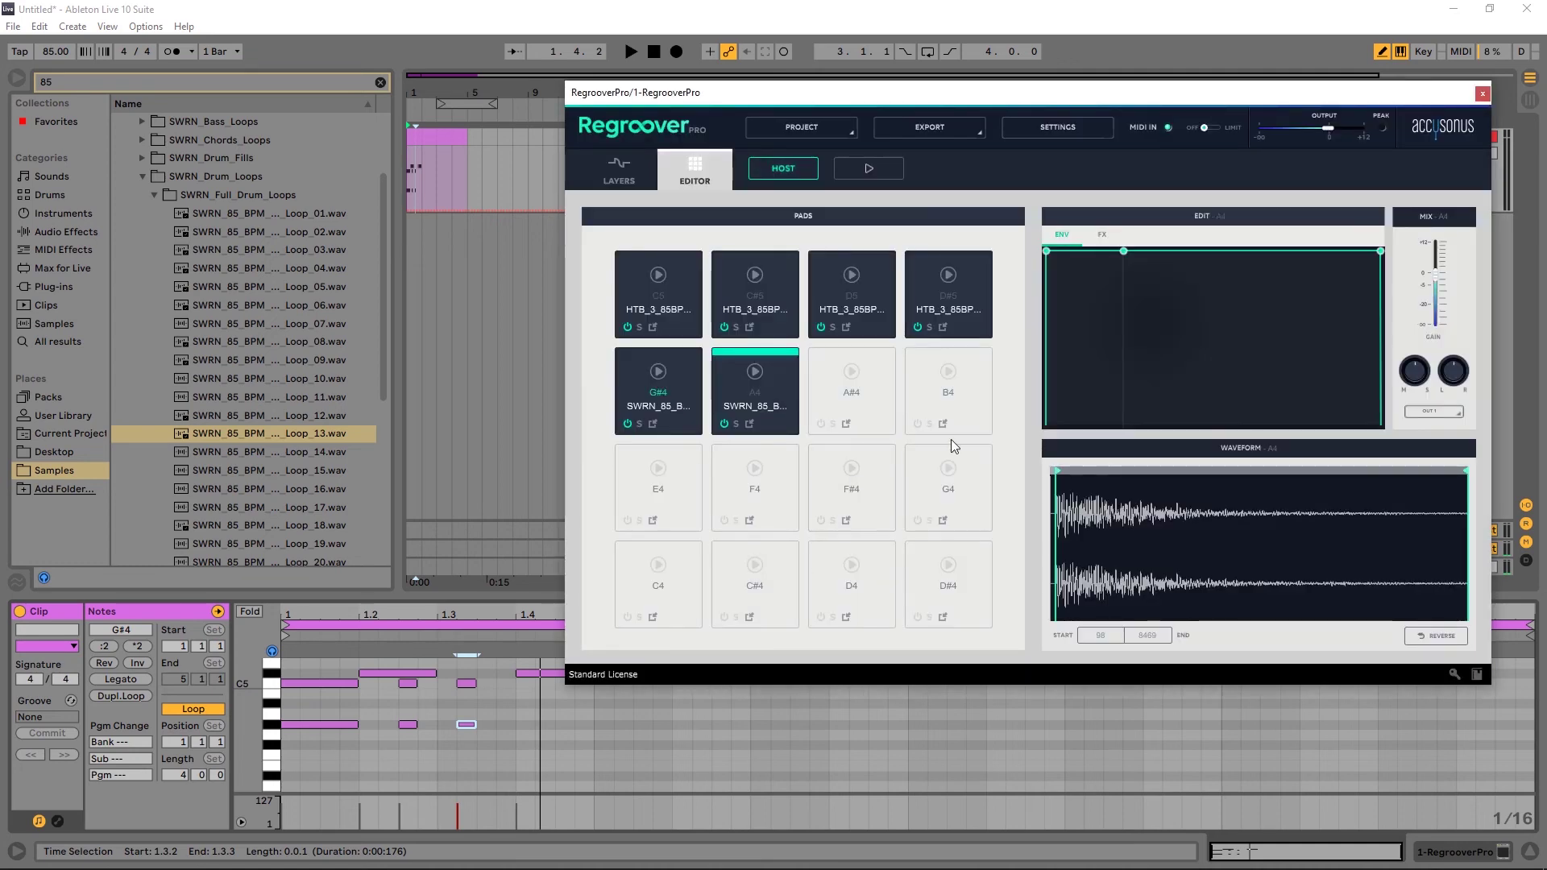
Open the Desktop's New folder in the browser and preview the Pad 6, 5, 1 and 4 WAVs.
{"action": "left_click", "coordinate": [50, 451]}
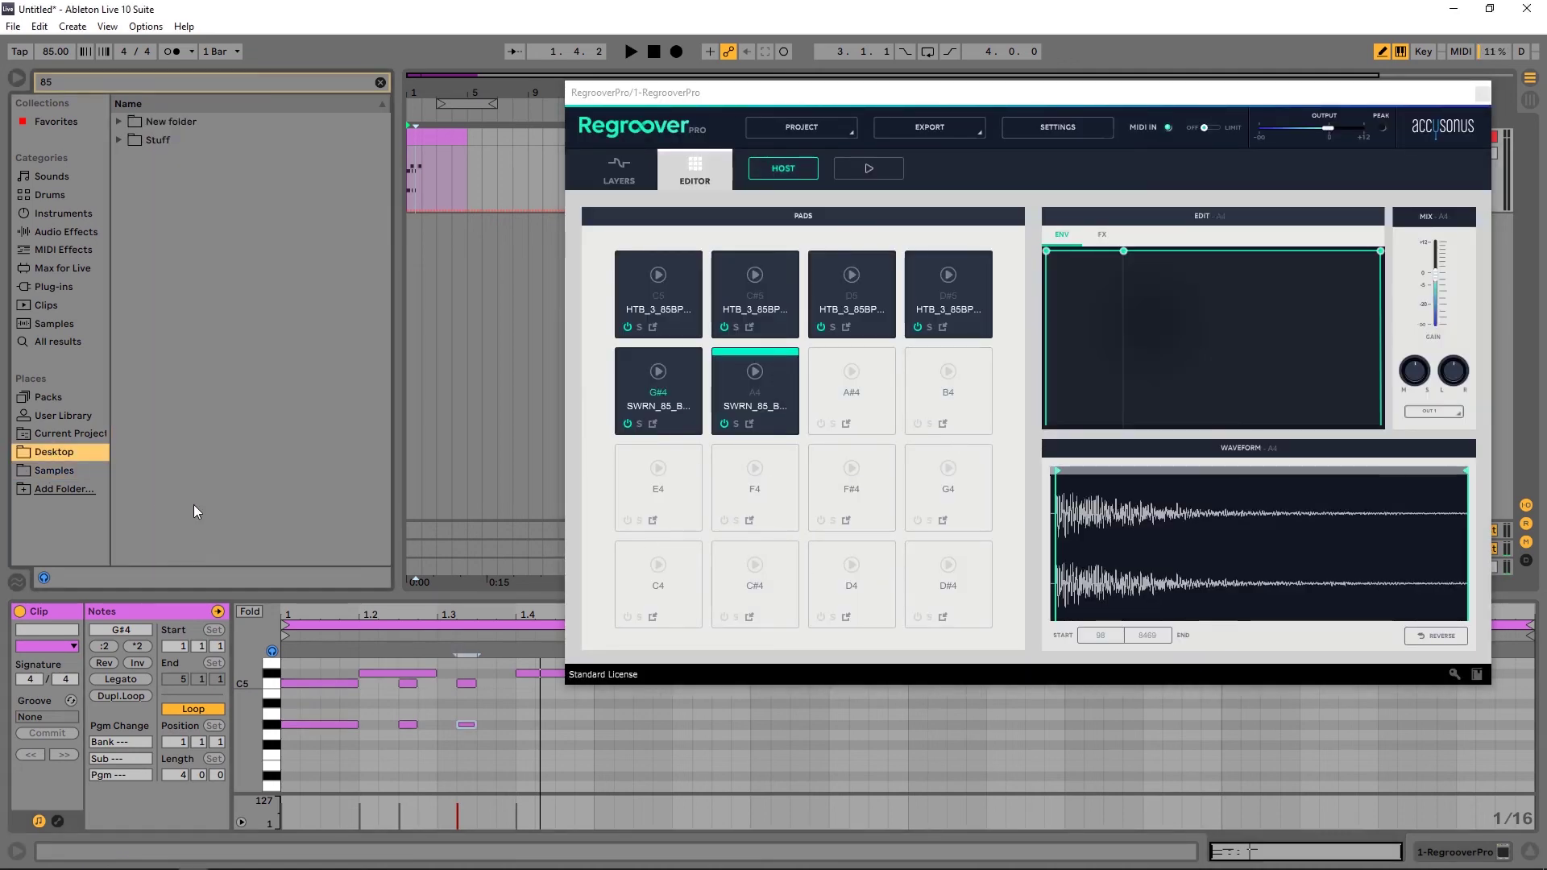
{"action": "key", "text": "Right"}
{"action": "key", "text": "Right"}
{"action": "key", "text": "Down"}
{"action": "key", "text": "Down"}
{"action": "key", "text": "Down"}
{"action": "key", "text": "Down"}
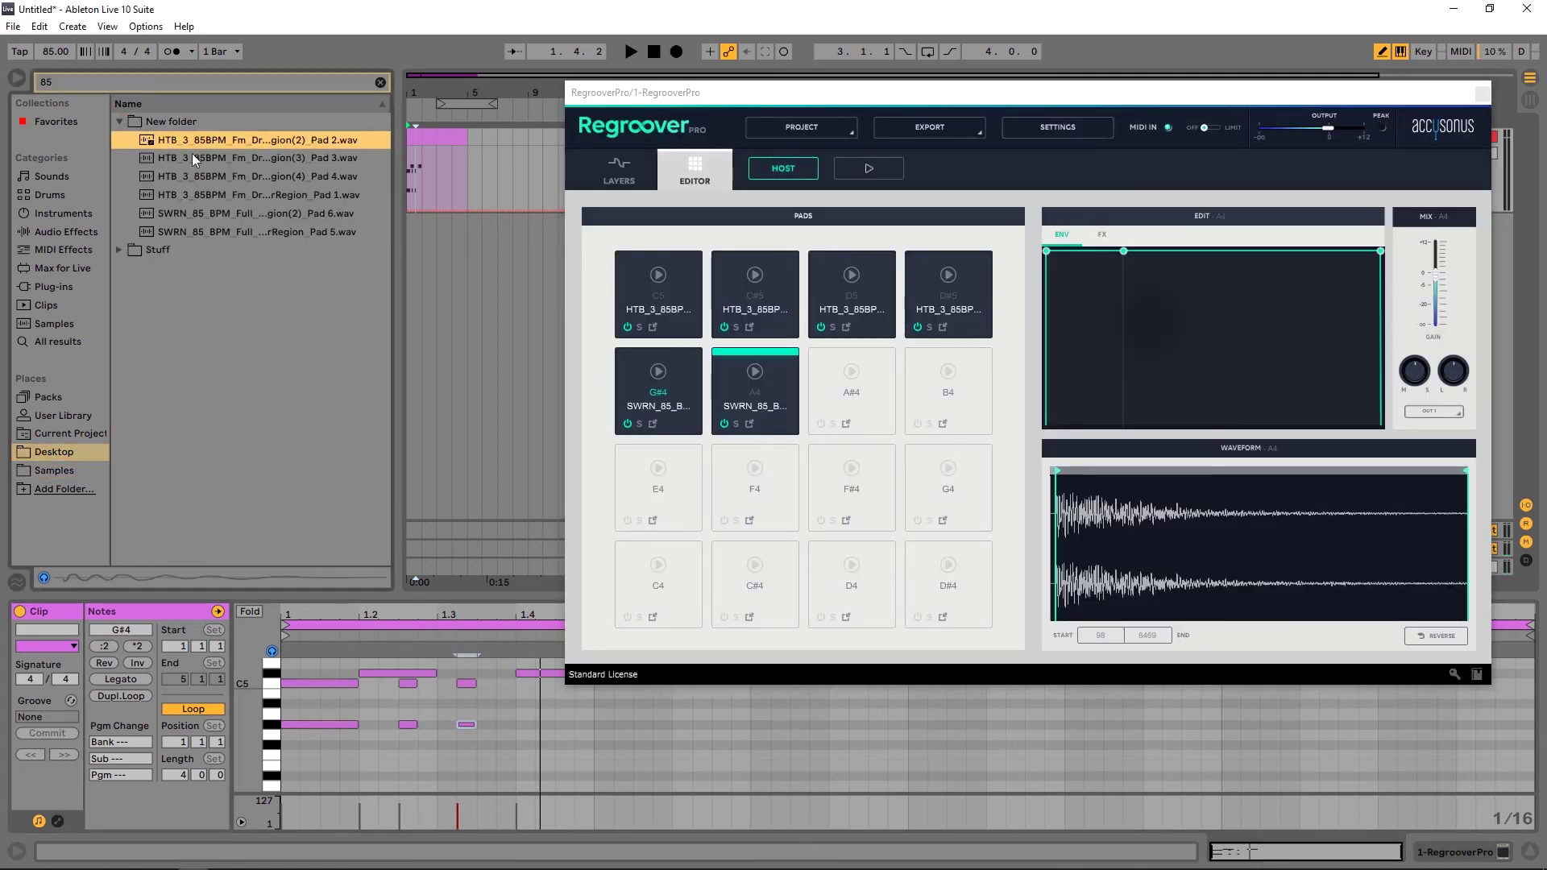
{"action": "left_click", "coordinate": [217, 220]}
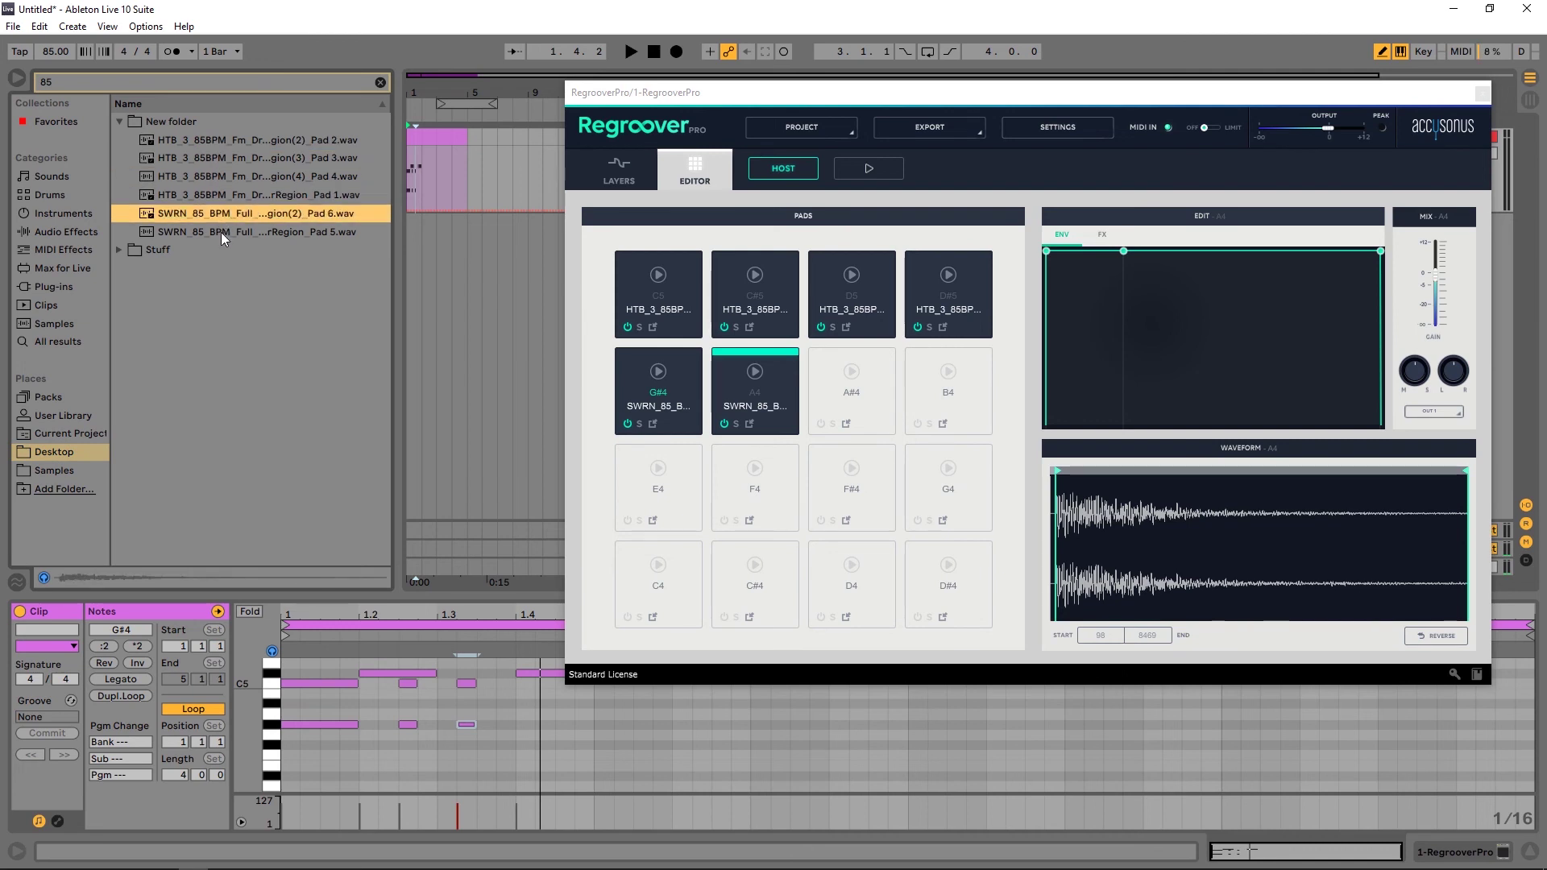
{"action": "left_click", "coordinate": [221, 232]}
{"action": "left_click", "coordinate": [216, 188]}
{"action": "left_click", "coordinate": [211, 176]}
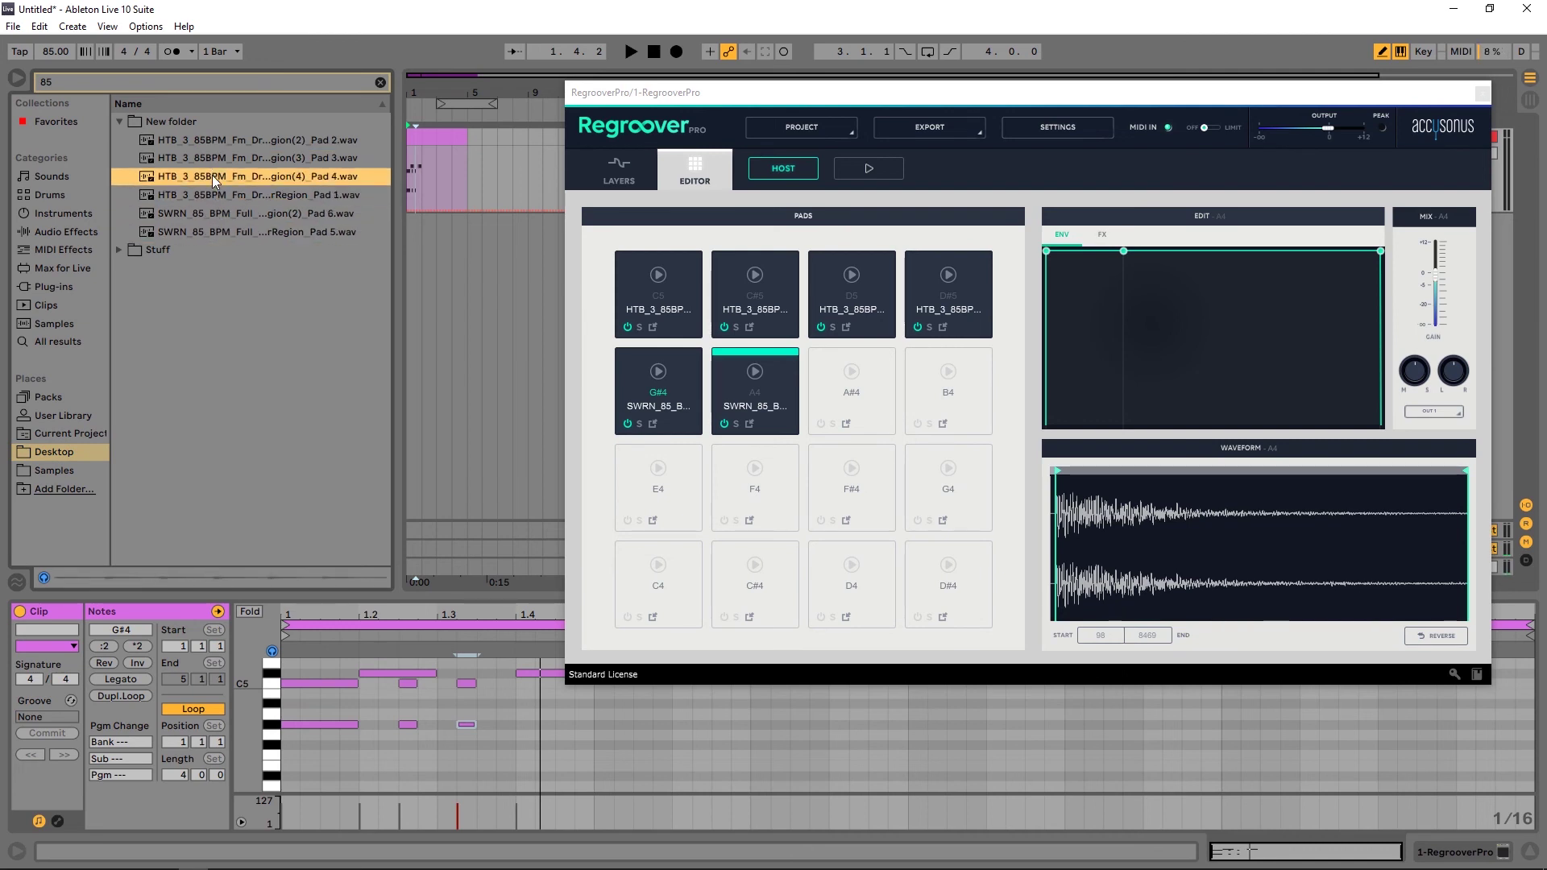